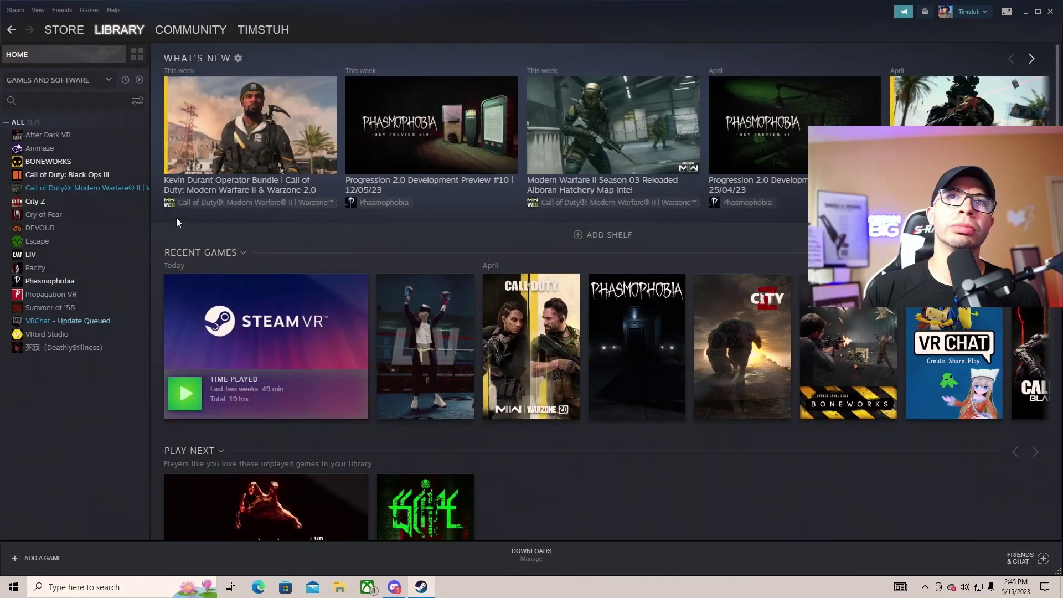
Launch LIV from the Steam library, view its StreamerKit page, and leave only the StreamerKit settings window open with the main LIV window minimized
click(65, 256)
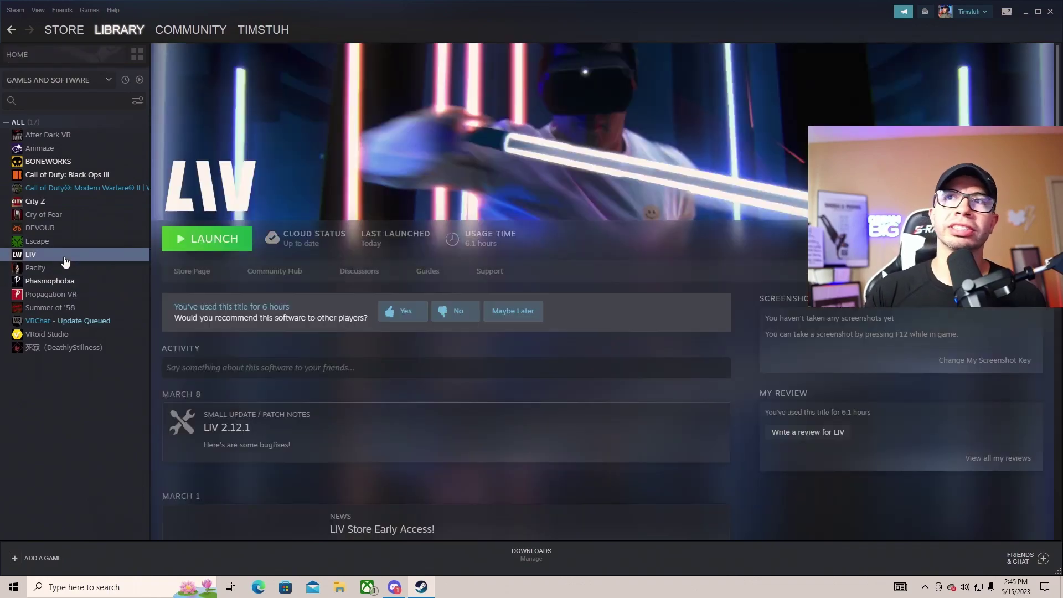
click(200, 243)
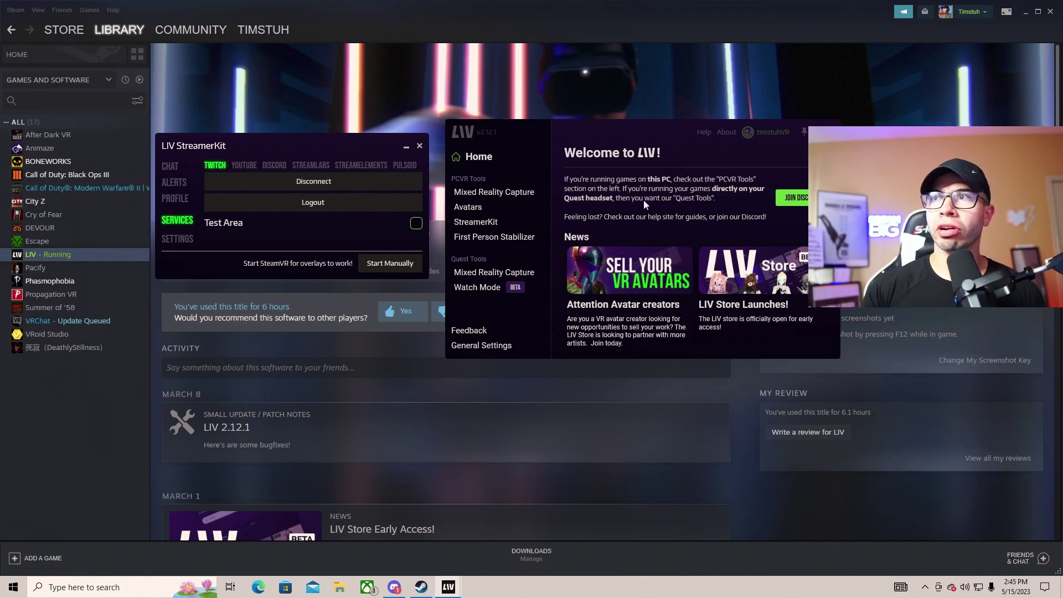
click(481, 226)
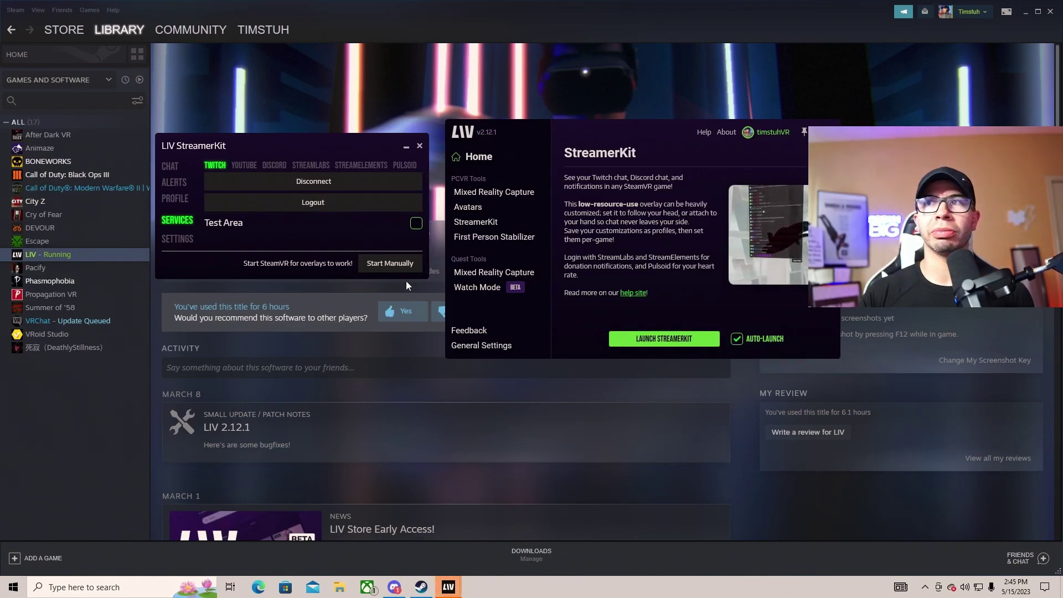
drag(361, 145, 497, 187)
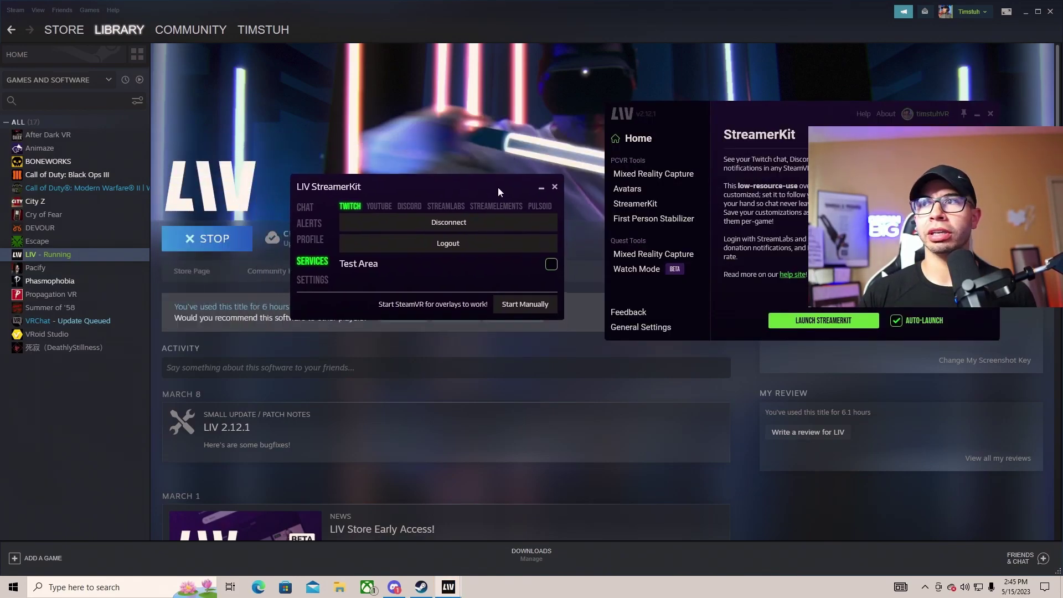
click(977, 114)
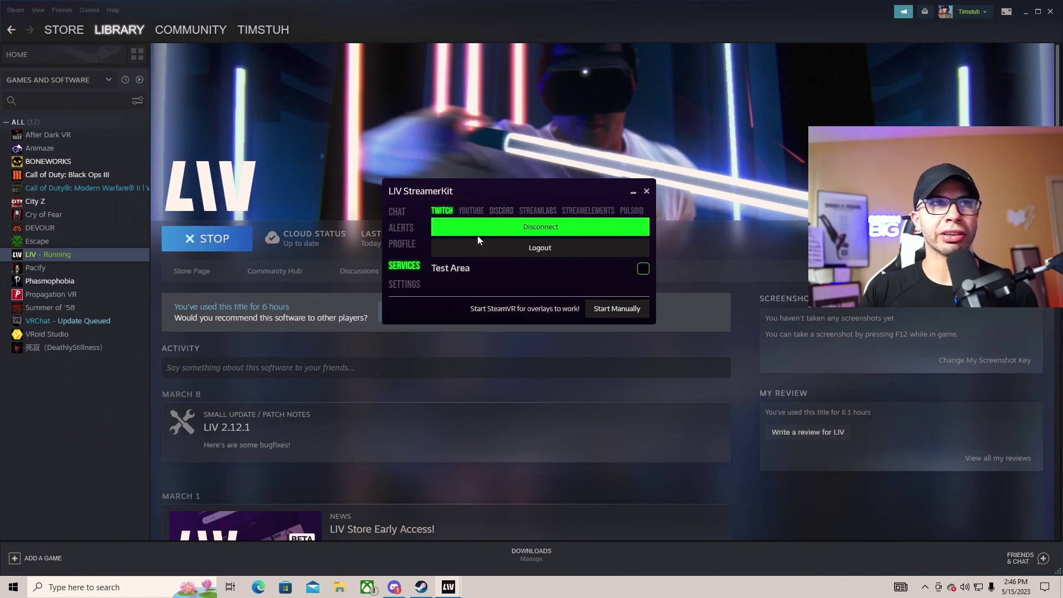
Review the StreamerKit options for connected streaming services, chat, alerts, profiles and general settings
click(471, 210)
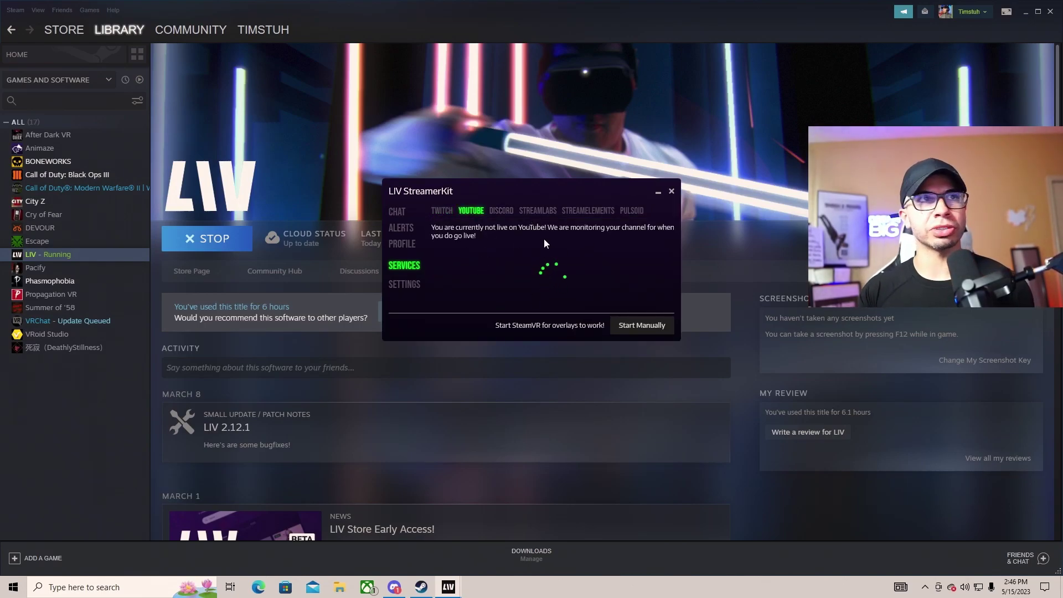
click(501, 211)
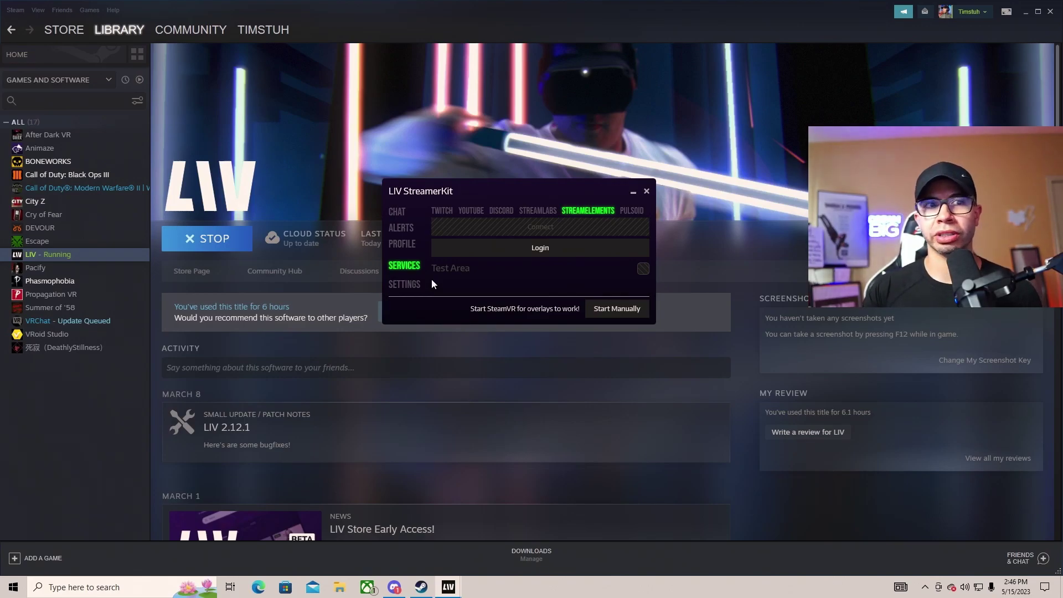
click(401, 215)
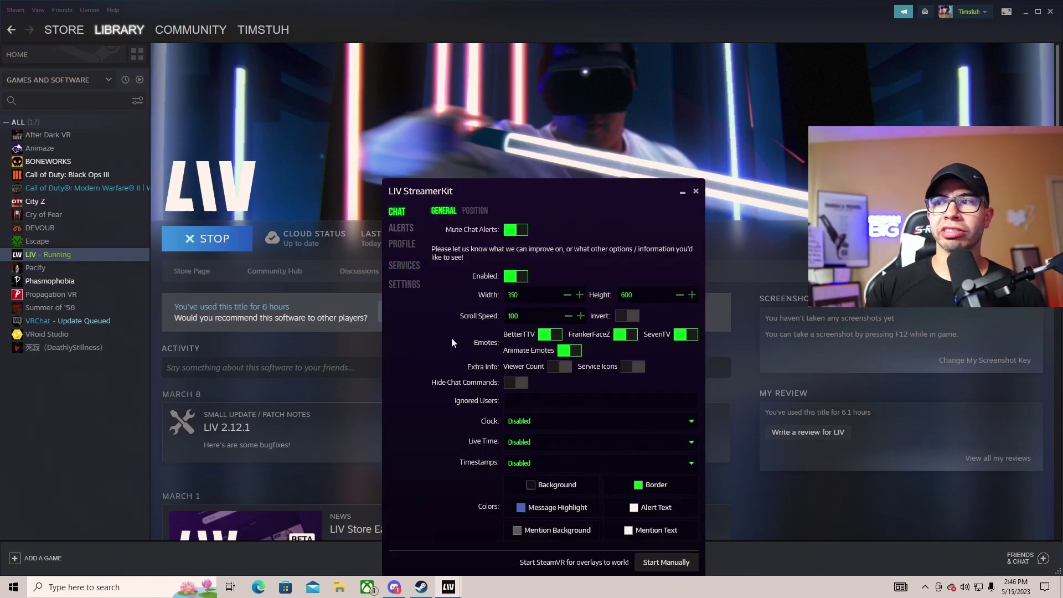
click(401, 227)
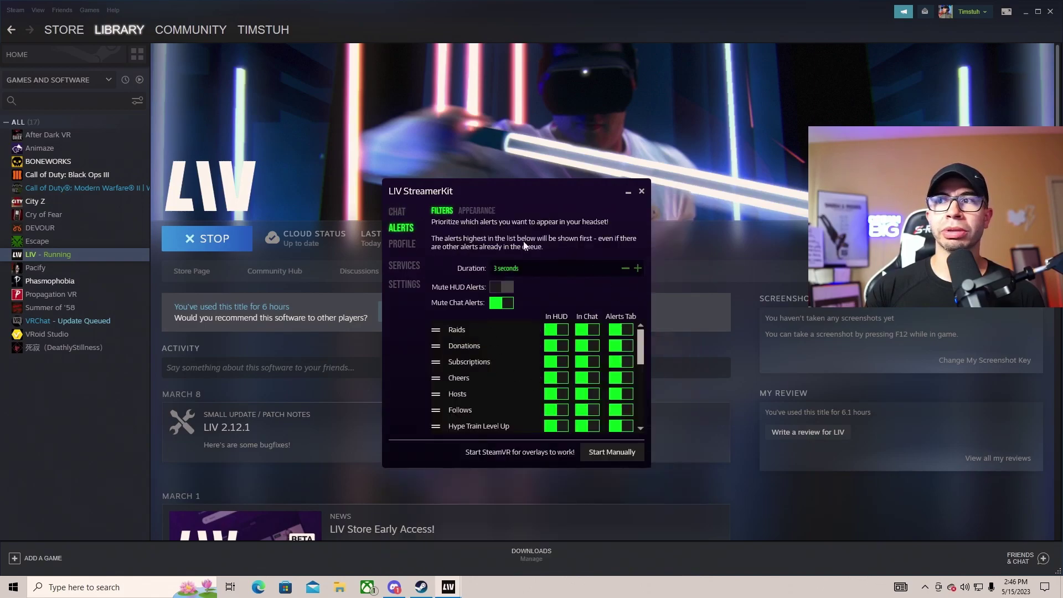
click(407, 244)
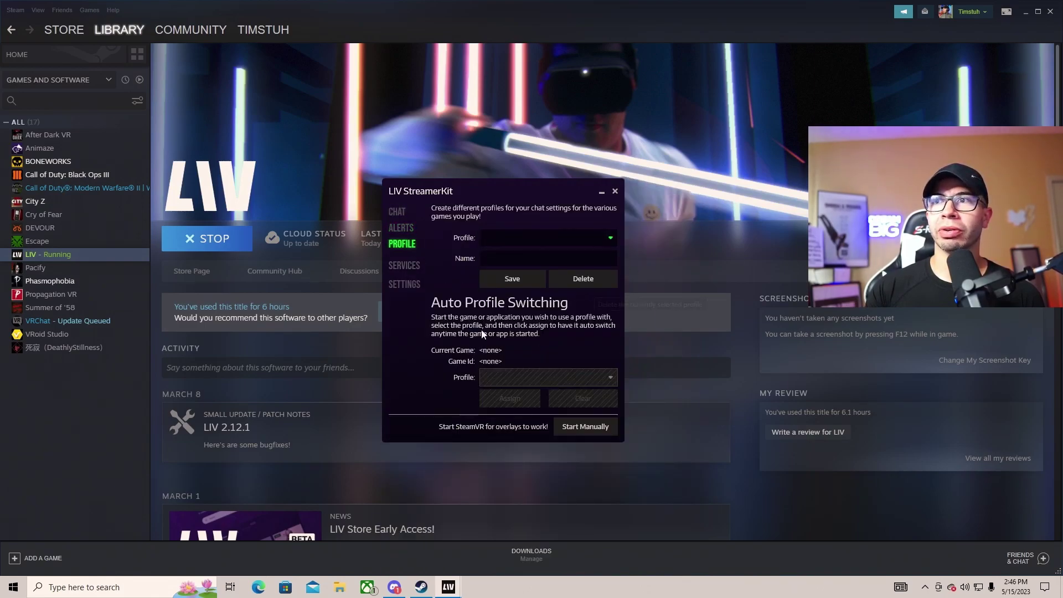
click(404, 265)
click(413, 284)
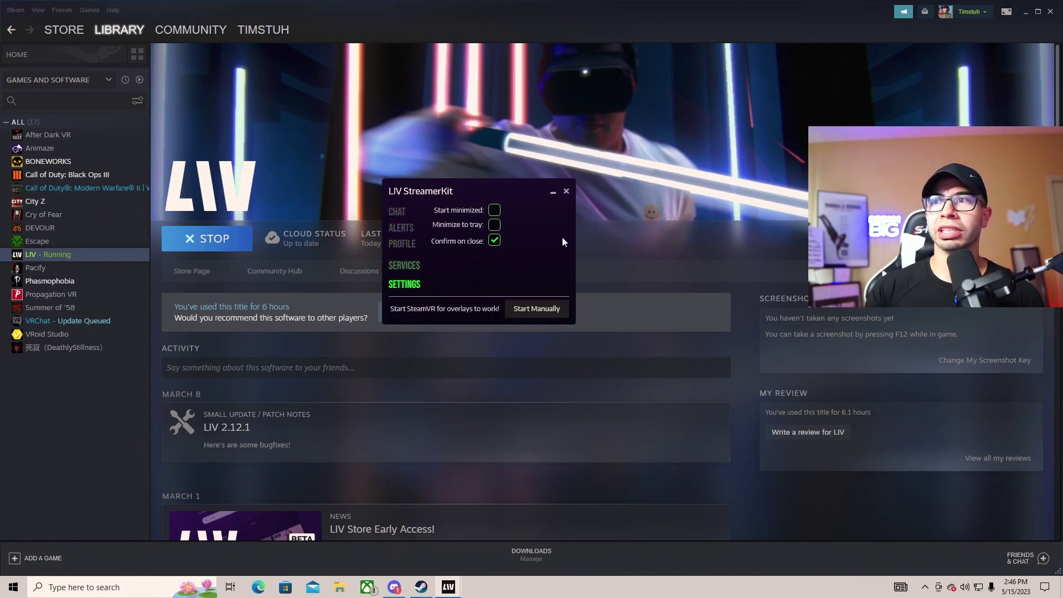
click(397, 214)
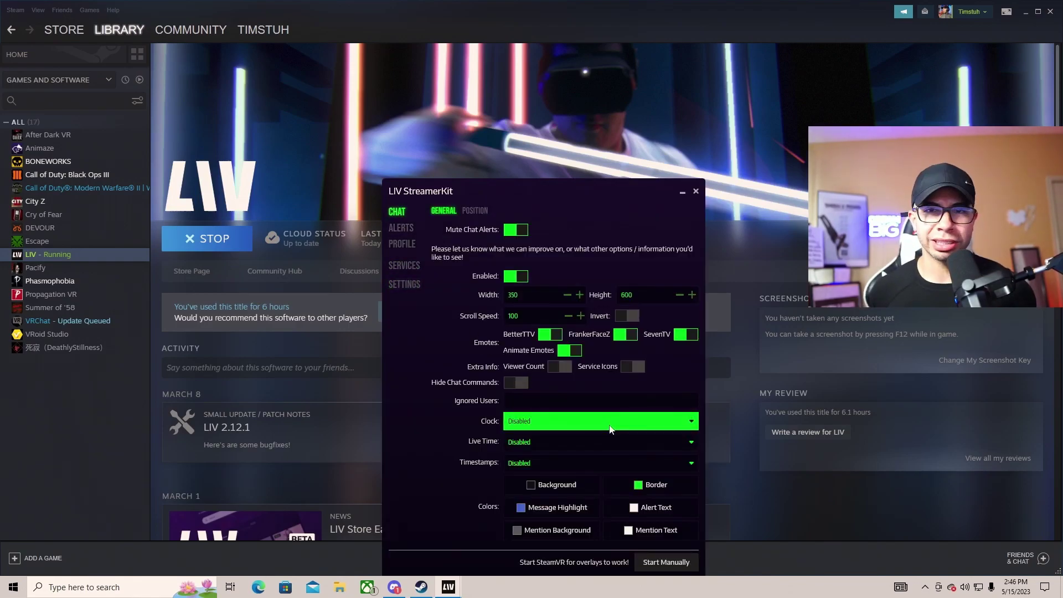
click(390, 247)
click(404, 266)
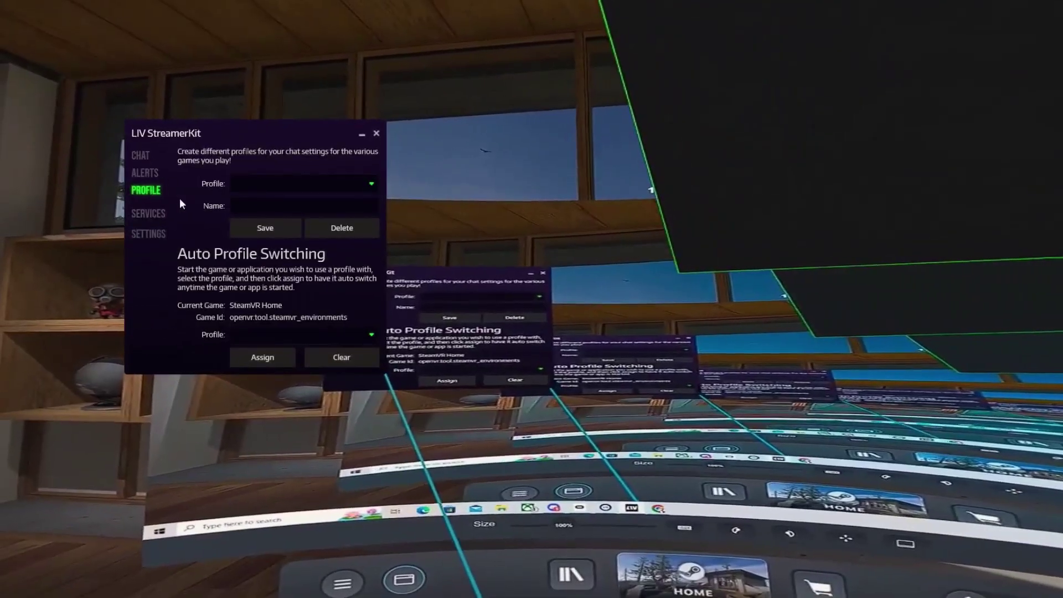
Show the chat window's position options and lower the Head Follower angle to -10°
click(143, 155)
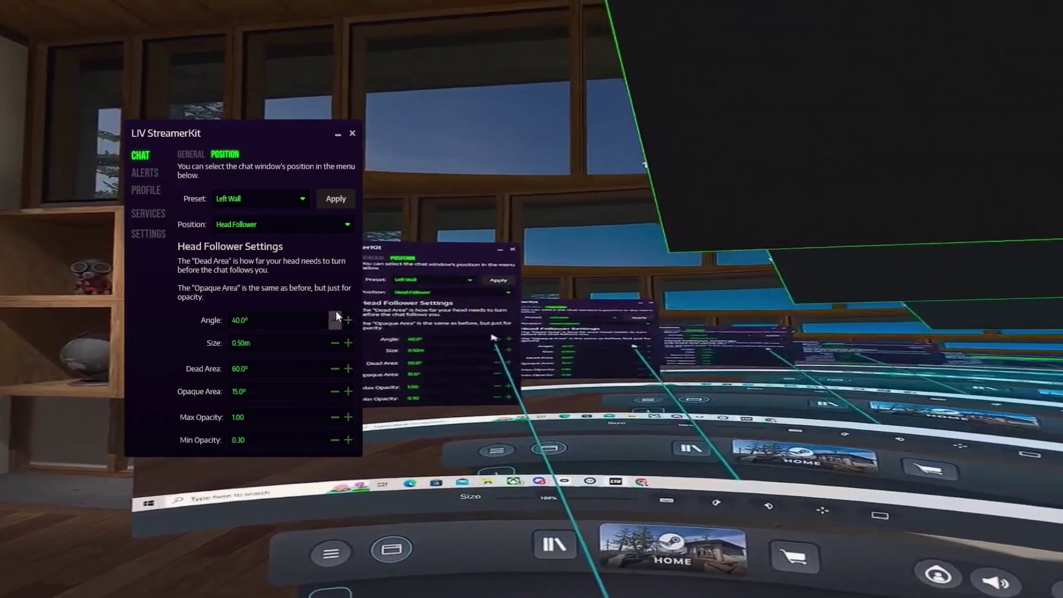
click(336, 316)
click(336, 315)
click(336, 315)
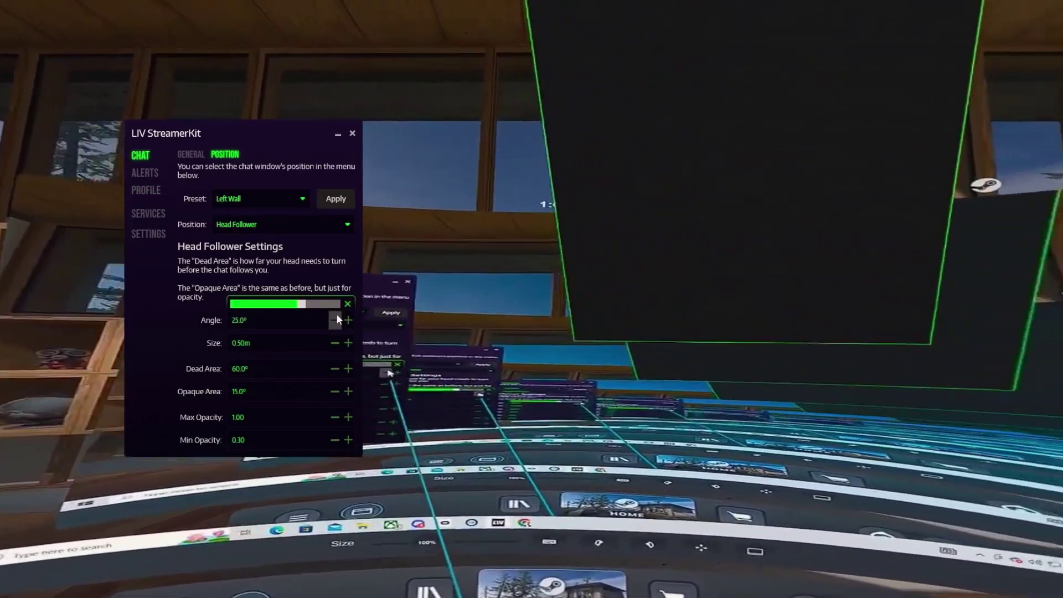
click(336, 317)
click(336, 316)
click(336, 316)
click(336, 316)
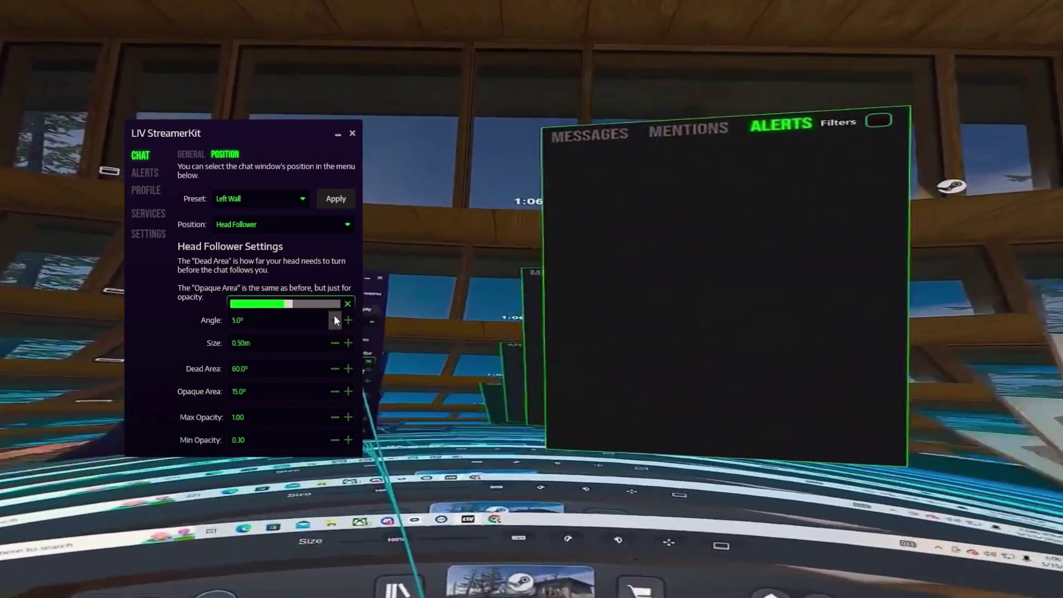
click(335, 318)
click(335, 318)
click(334, 318)
Reduce the chat window's Head Follower size to 0.35 m
click(331, 344)
click(330, 345)
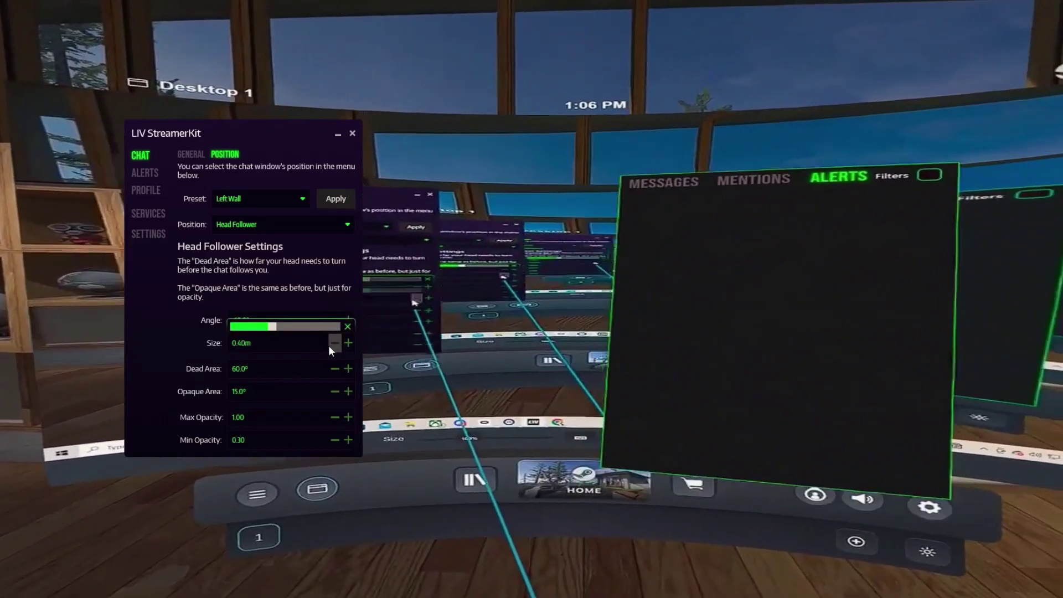
click(331, 345)
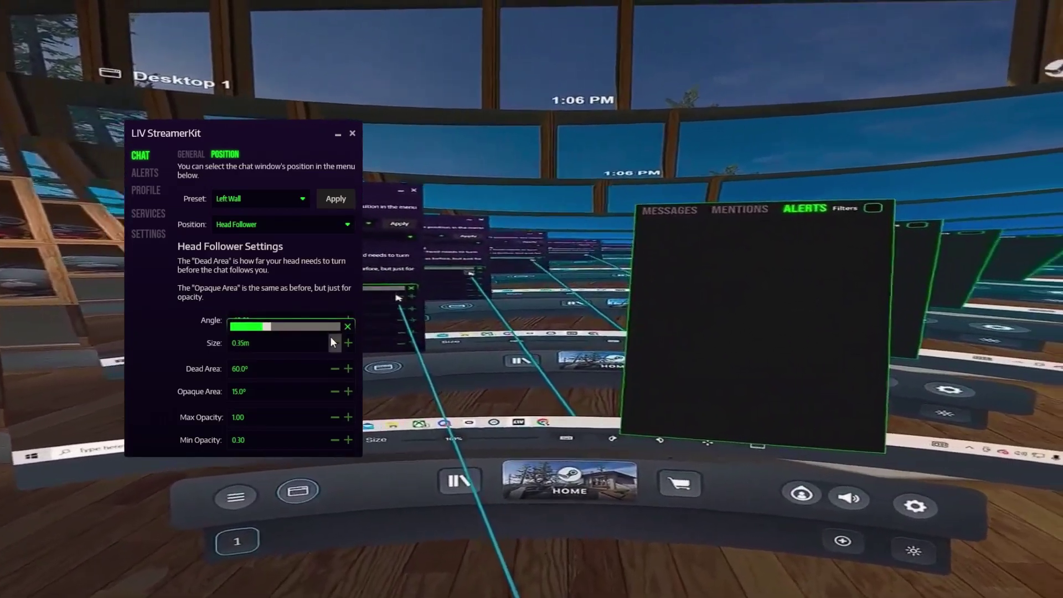
Reduce the chat window's Head Follower dead area to 30°
click(332, 366)
click(332, 366)
click(334, 366)
click(334, 366)
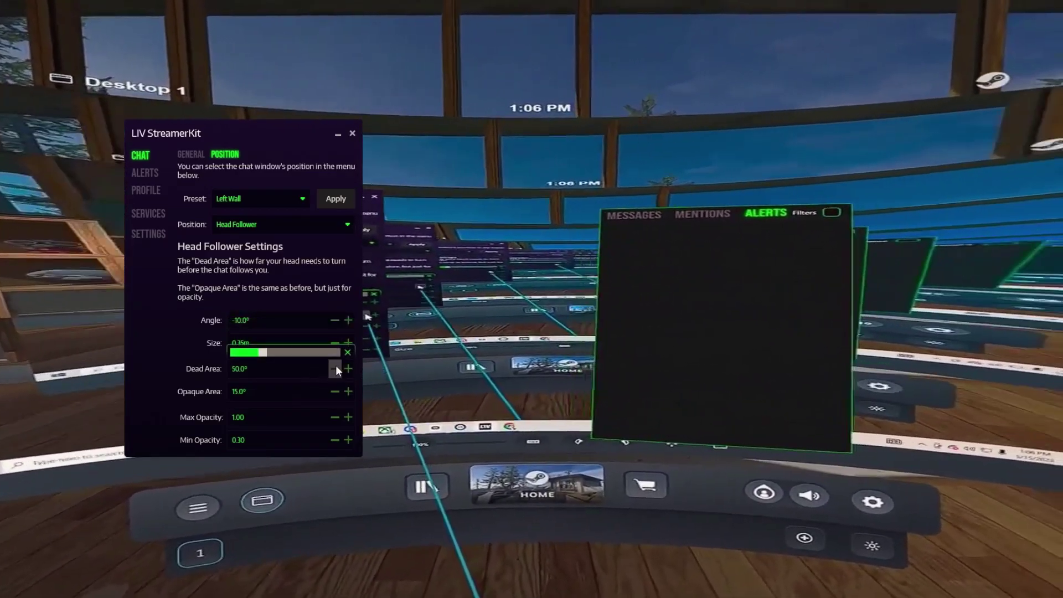
click(336, 365)
click(335, 365)
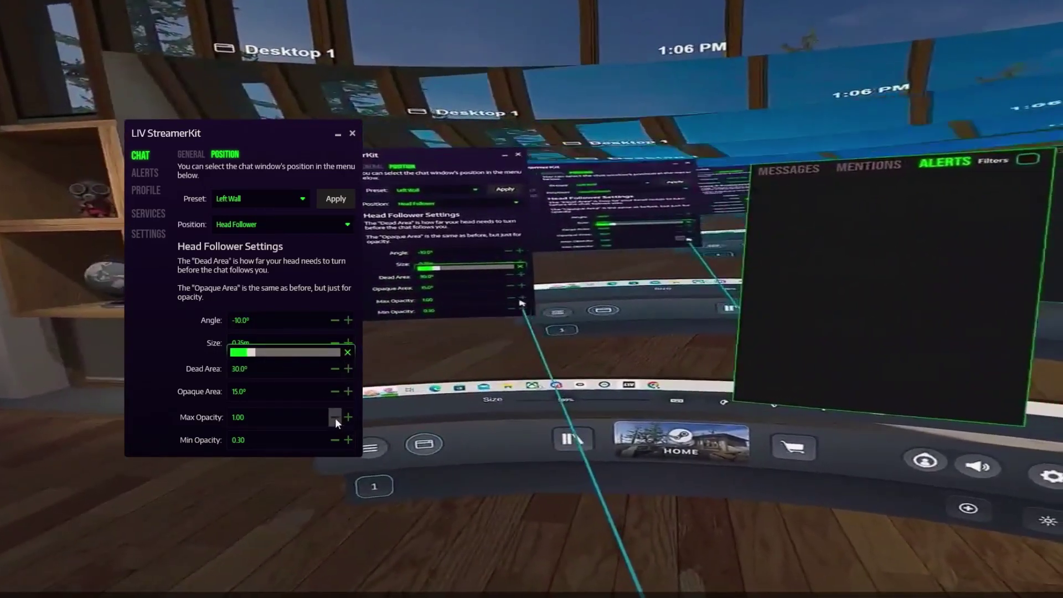
Try lower max opacity values such as 0.90 and 0.60 on the chat window and restore it to 1.00
click(331, 417)
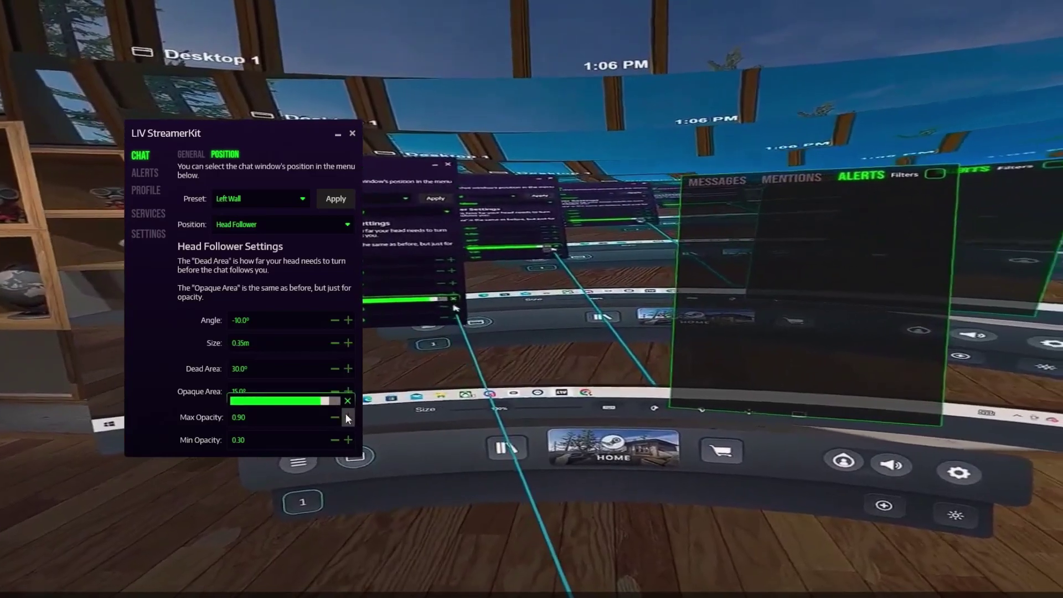
click(347, 415)
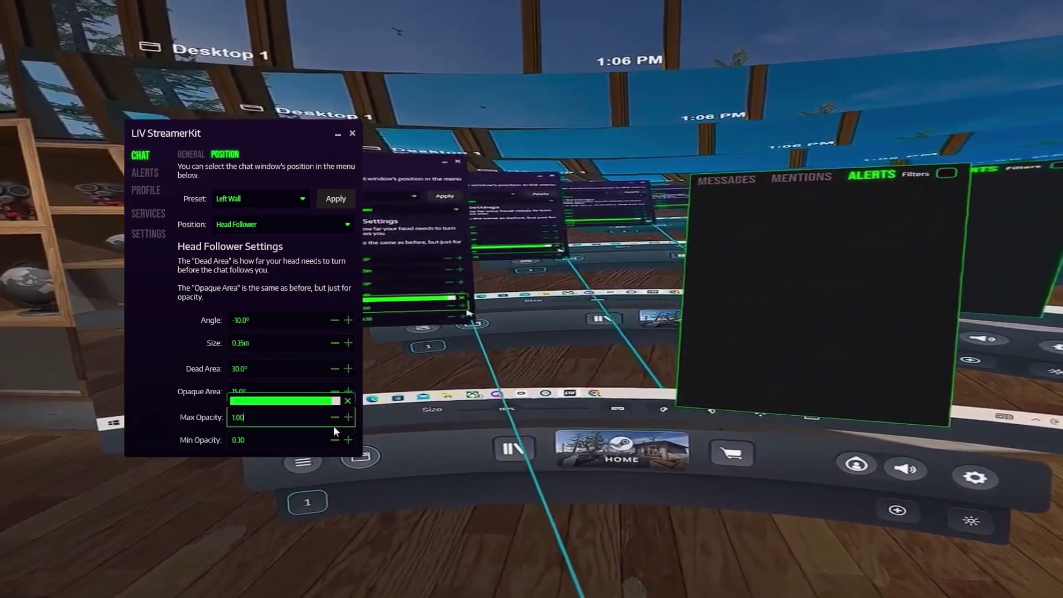
click(334, 417)
click(335, 417)
click(335, 417)
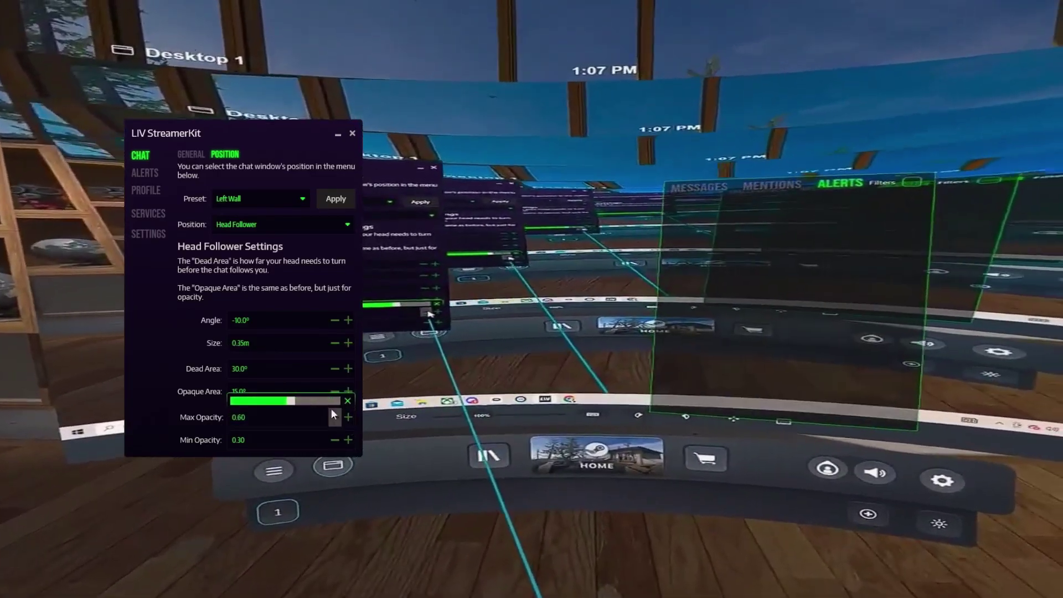
click(334, 415)
click(333, 415)
click(348, 415)
click(348, 414)
click(349, 414)
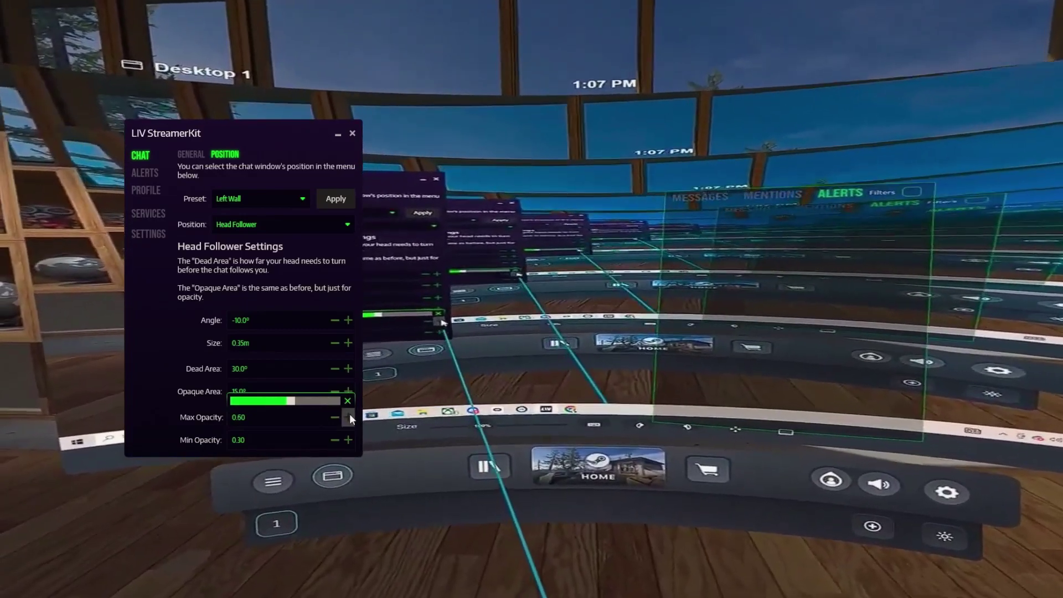
click(348, 415)
click(349, 415)
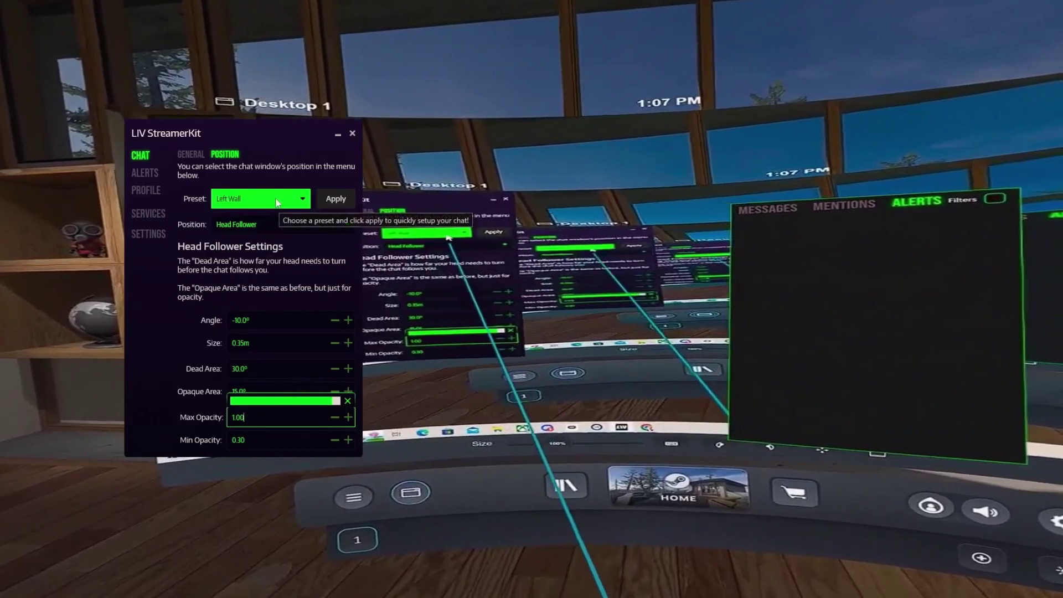
Try lowering the chat window's Head Follower angle to -15° and beyond
click(334, 320)
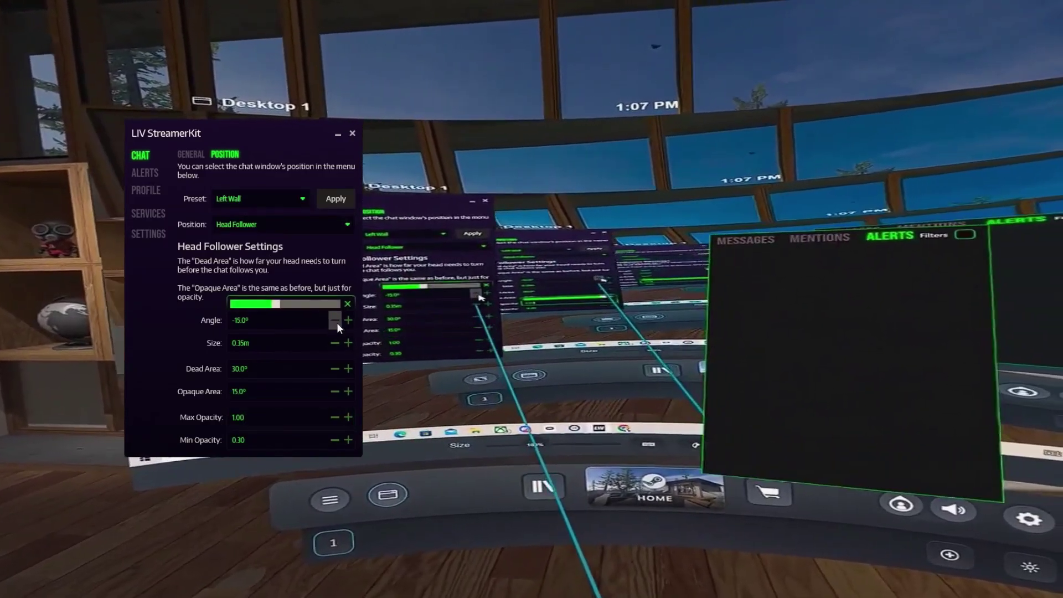
click(334, 320)
click(335, 319)
click(347, 320)
click(348, 320)
click(347, 319)
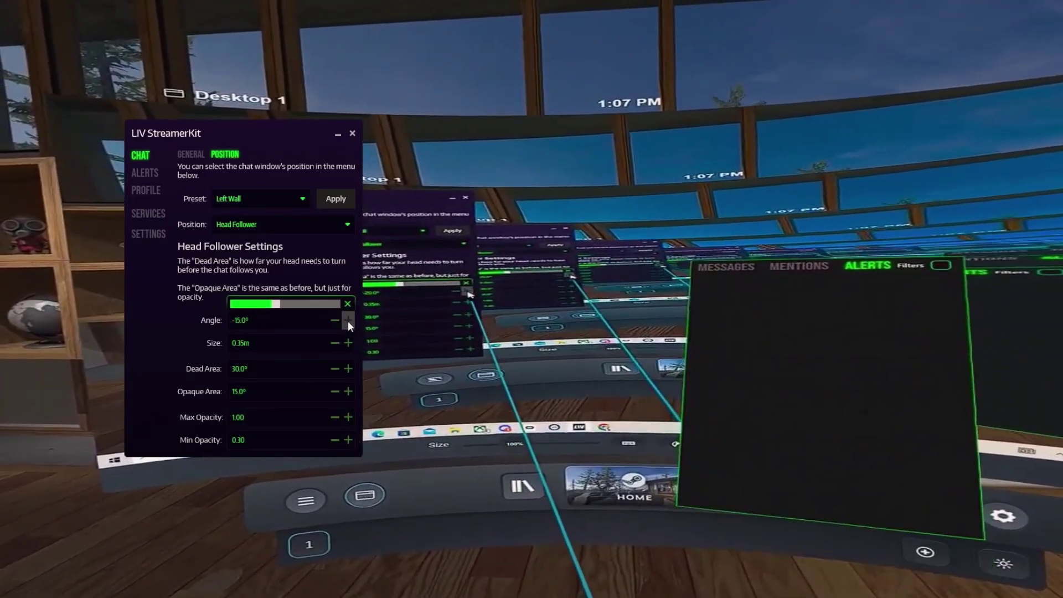
Raise the chat window's Head Follower angle up to 70° and bring it back down to 55°
click(347, 320)
click(348, 320)
click(348, 320)
click(348, 320)
click(348, 320)
click(347, 320)
click(347, 319)
click(348, 320)
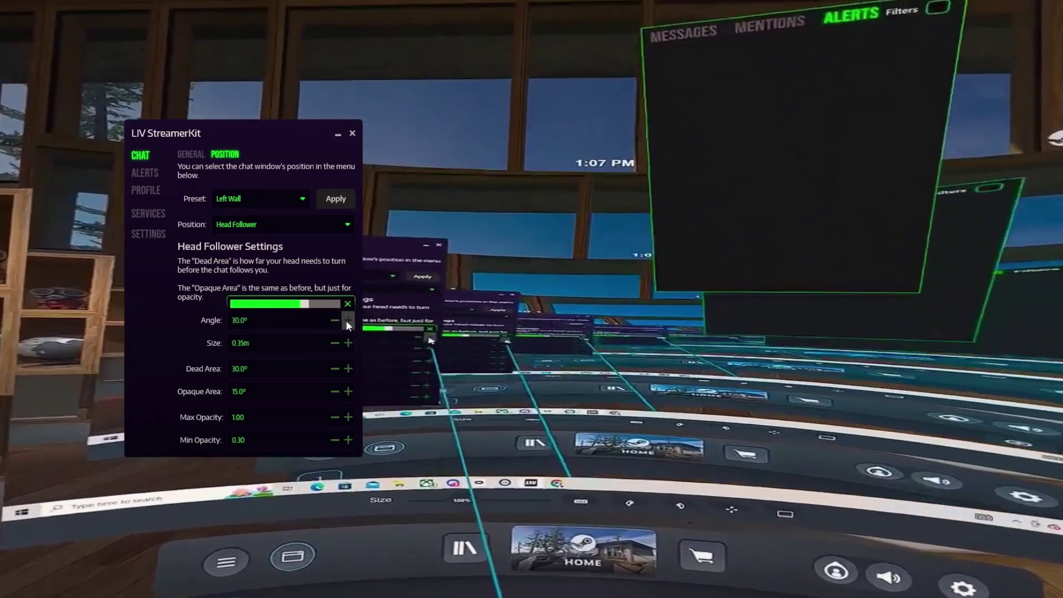
click(347, 320)
click(346, 320)
click(347, 320)
click(347, 320)
click(348, 320)
click(347, 319)
click(348, 320)
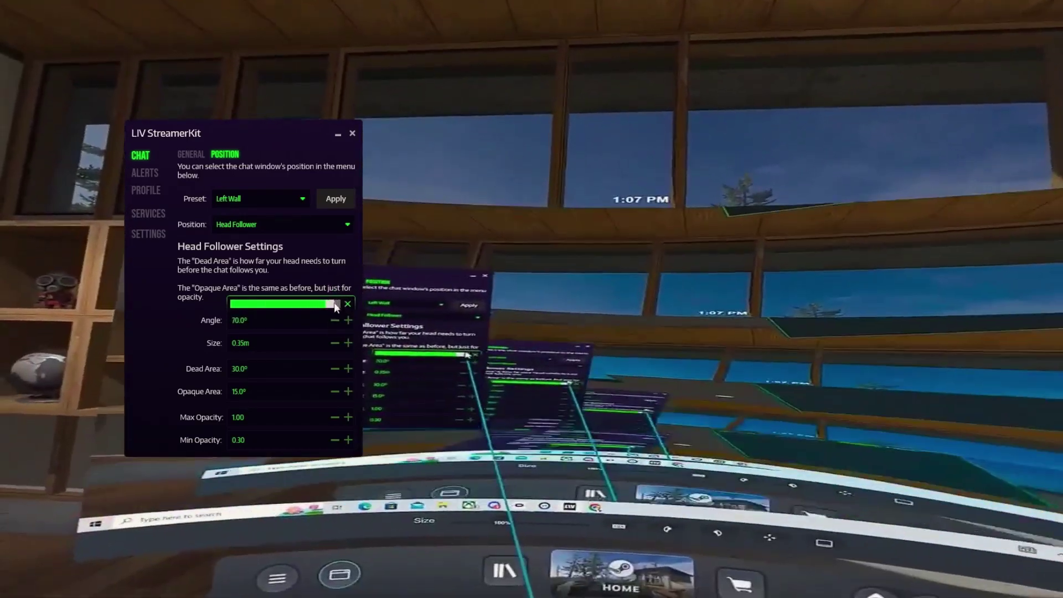
click(335, 319)
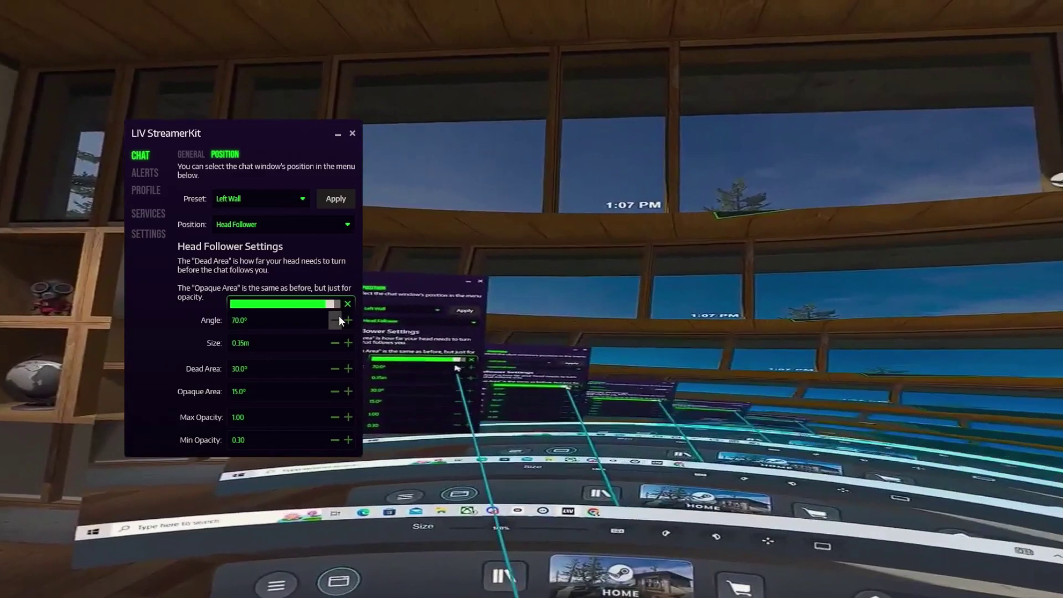
click(334, 319)
click(335, 319)
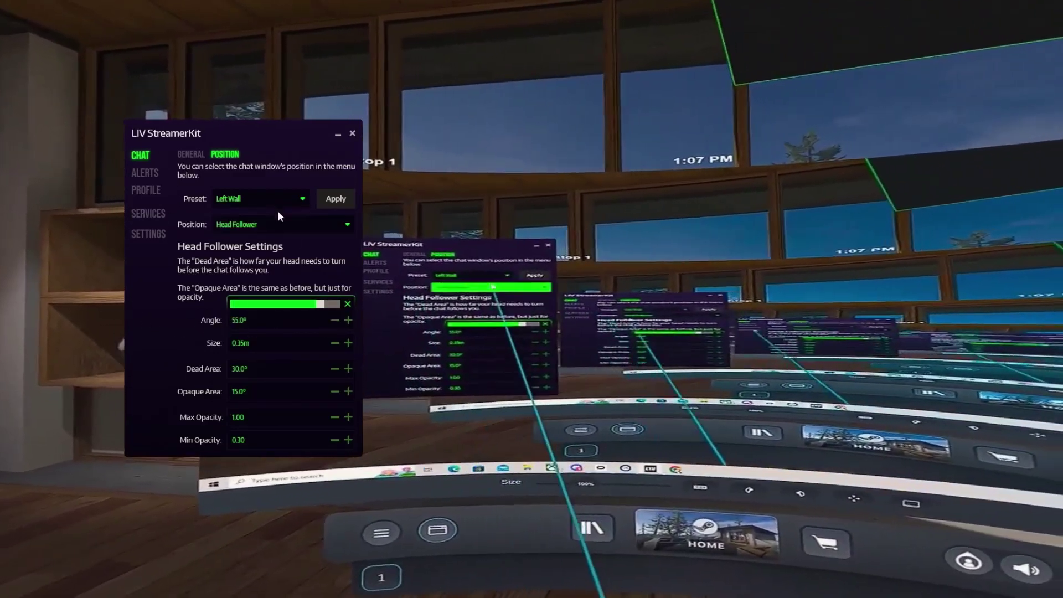
Apply the Head Left preset to the chat window, leaving the position type list unchanged after checking its options
click(290, 204)
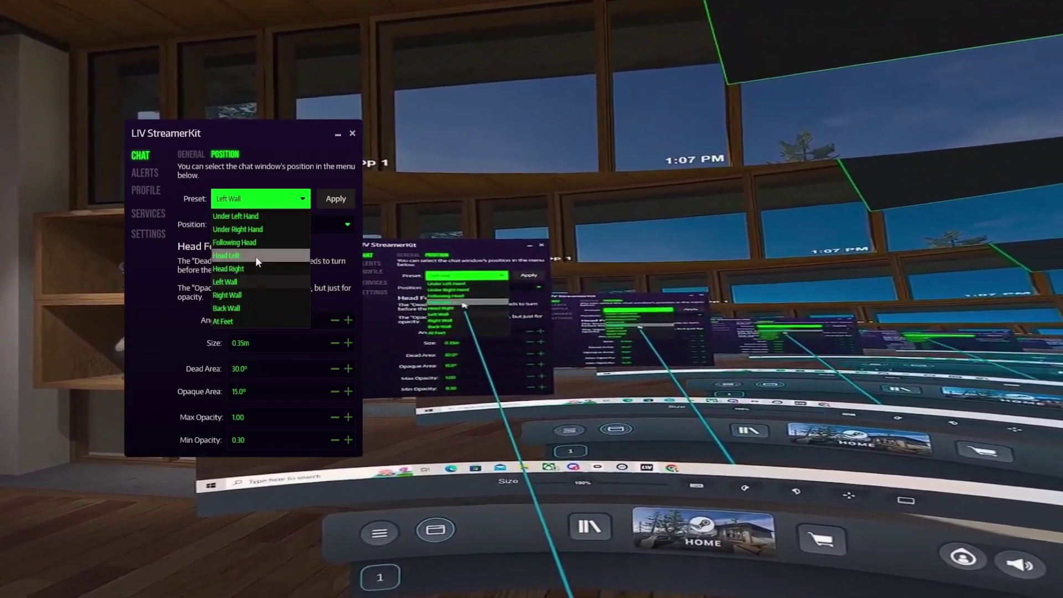
click(254, 256)
click(292, 221)
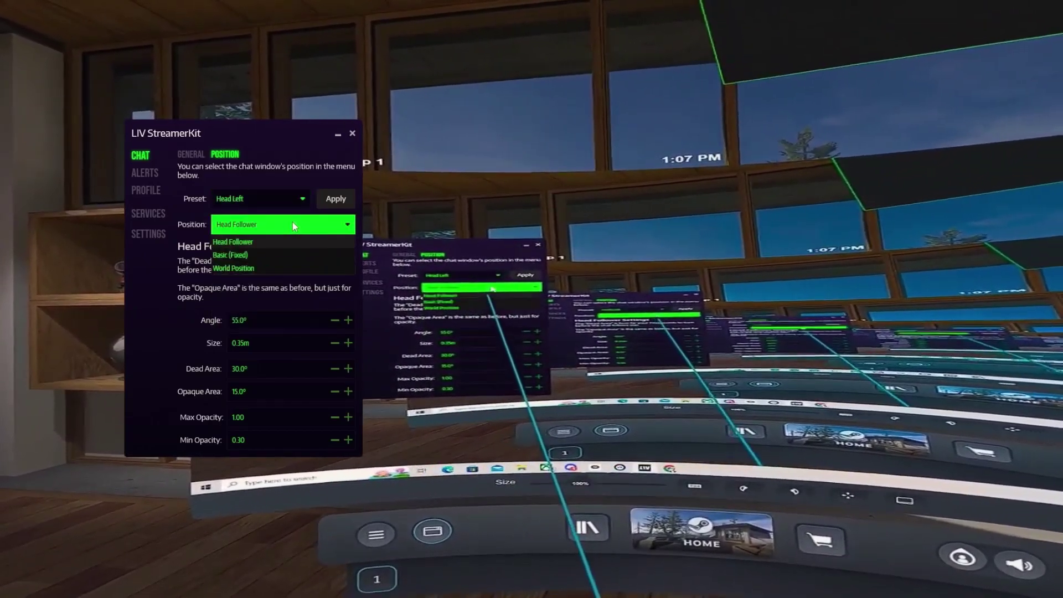
click(283, 212)
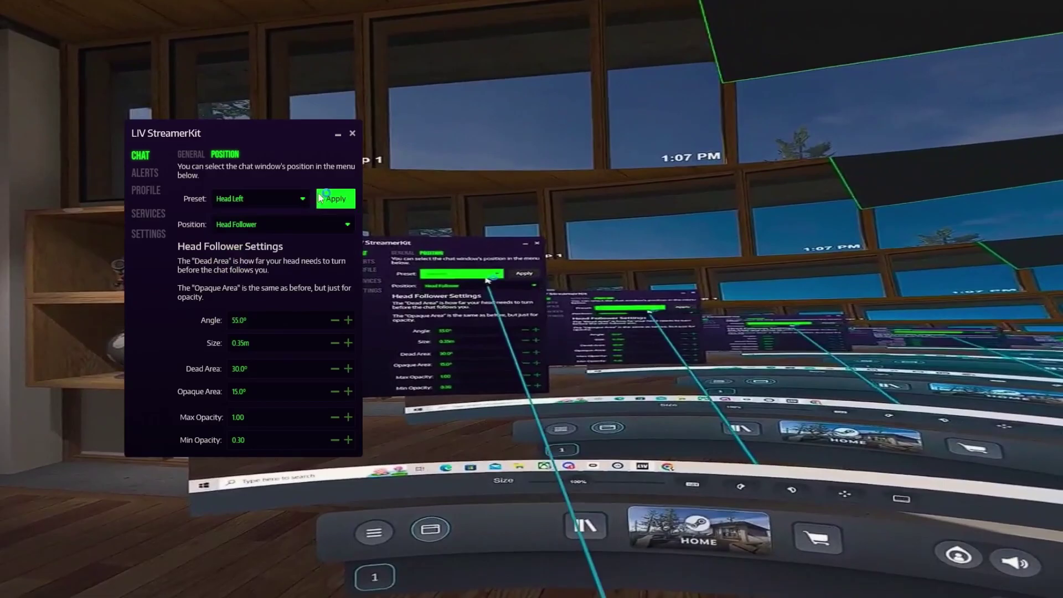
click(321, 198)
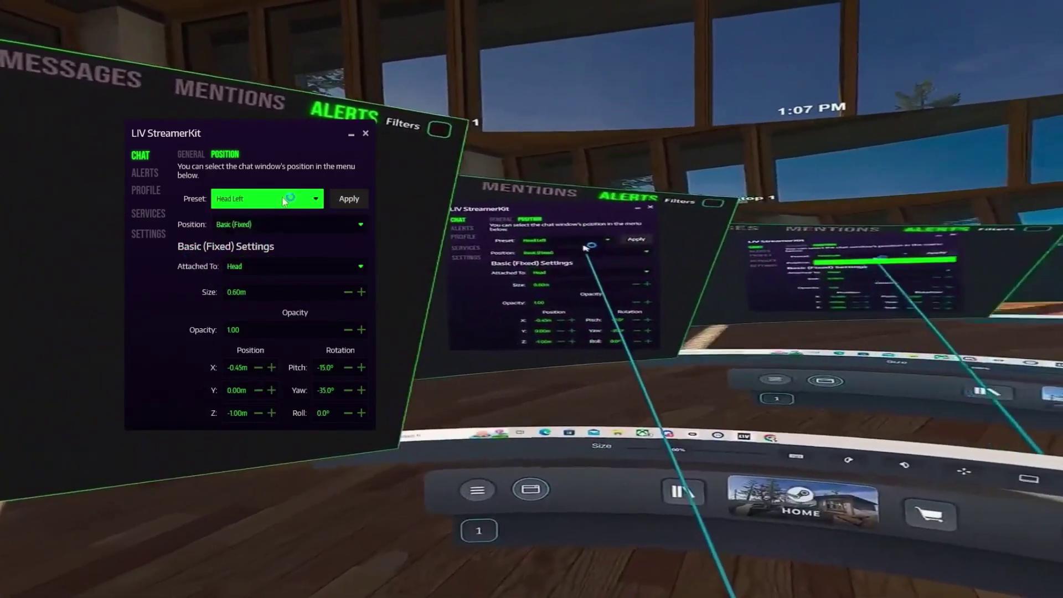
Choose the Head Right position preset for the chat window and apply it
click(290, 199)
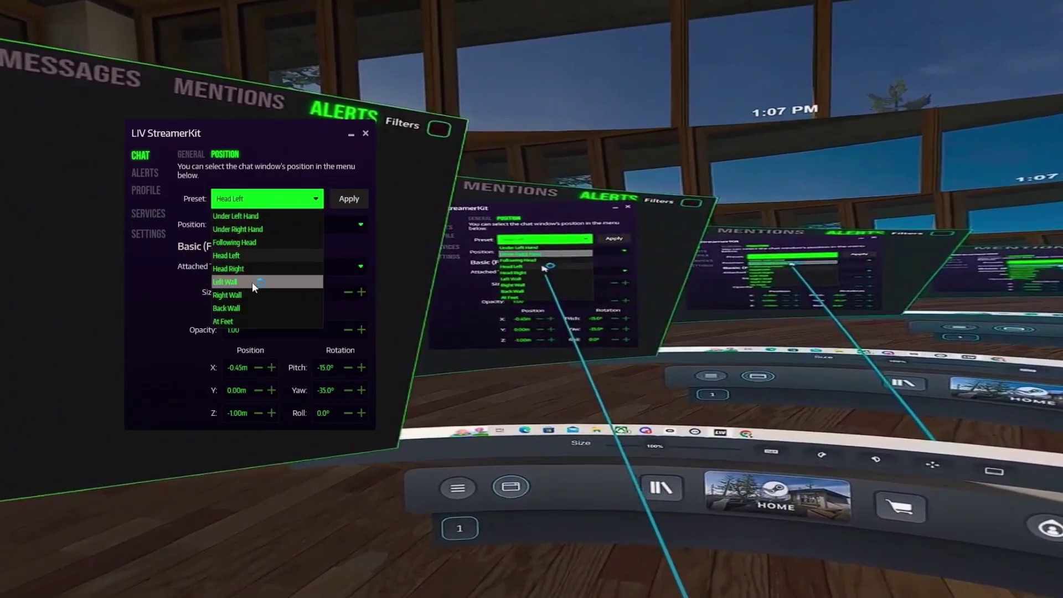
click(258, 270)
click(346, 202)
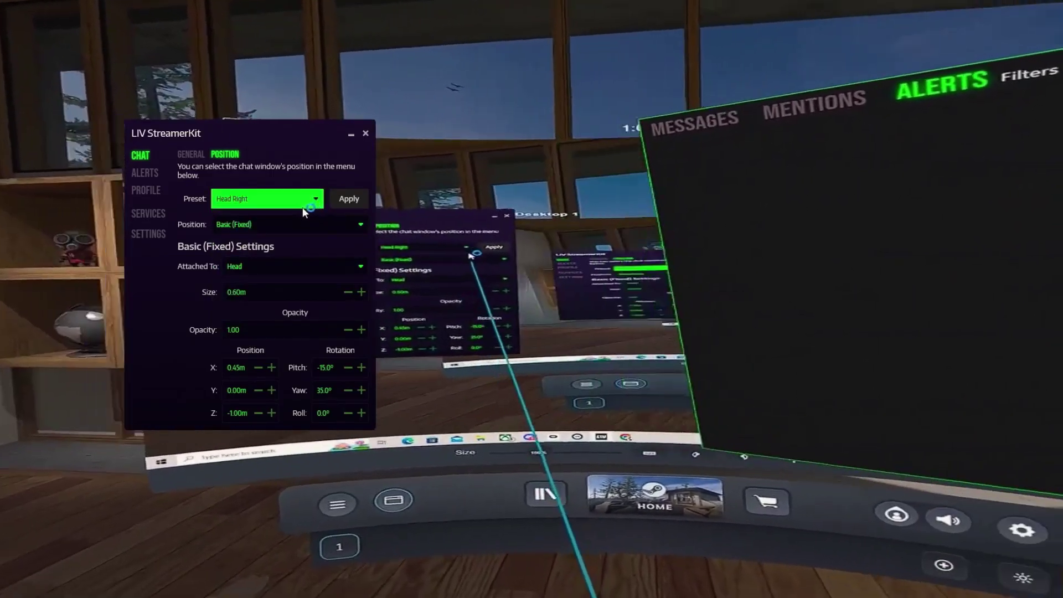
Change the chat window's position preset to Left Wall and apply it
click(296, 204)
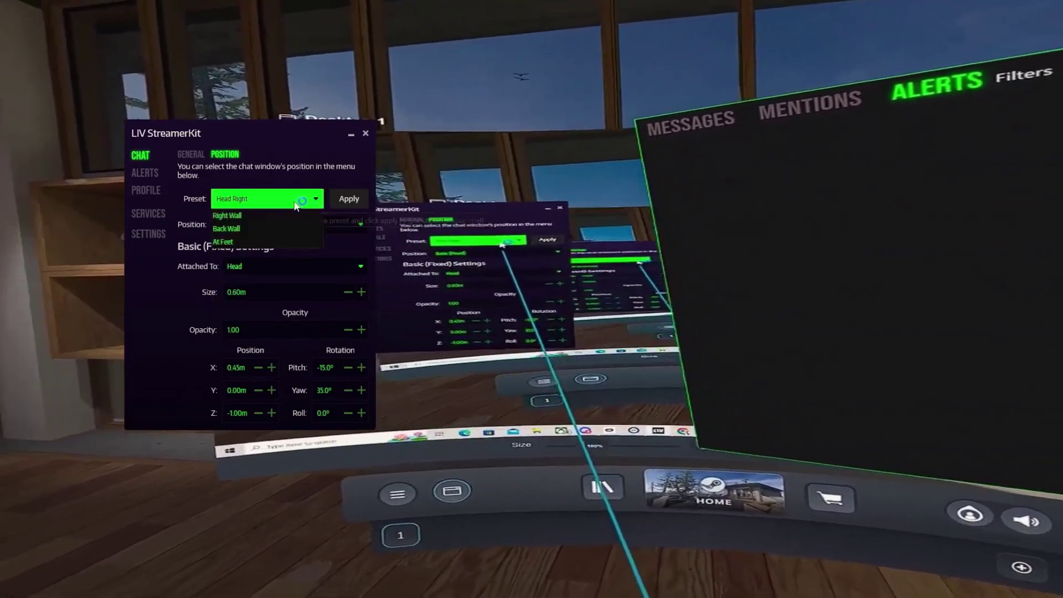
click(285, 278)
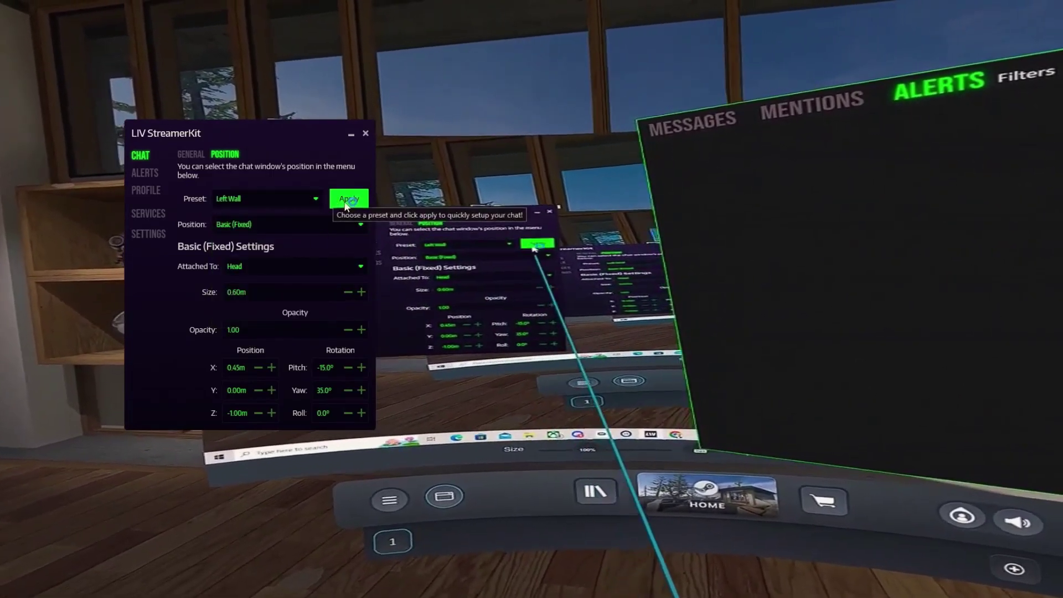
click(346, 200)
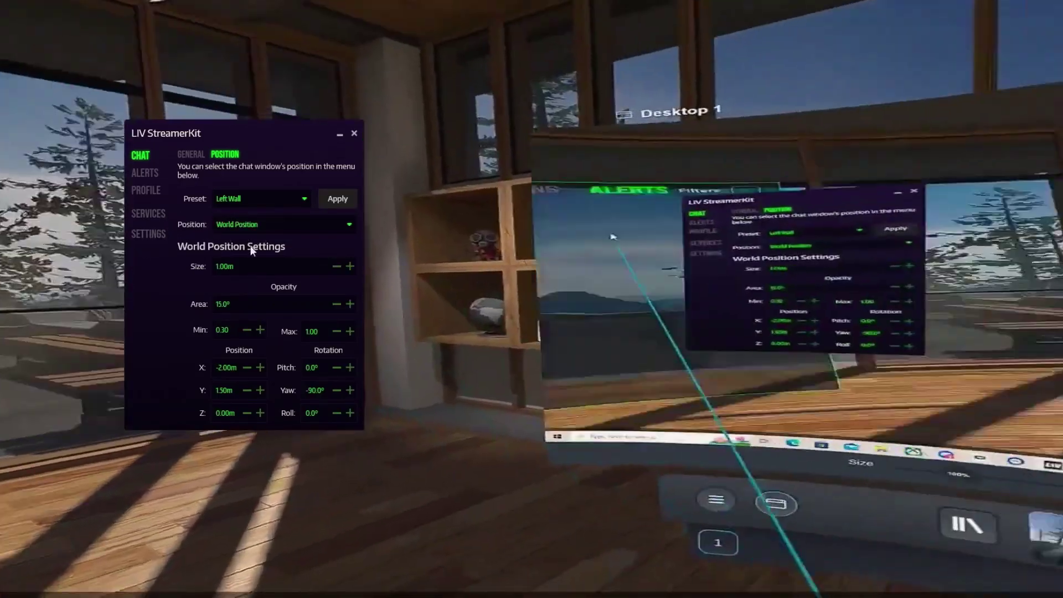
Apply the Right Wall preset to the chat window and switch its position type to Basic (Fixed)
click(303, 198)
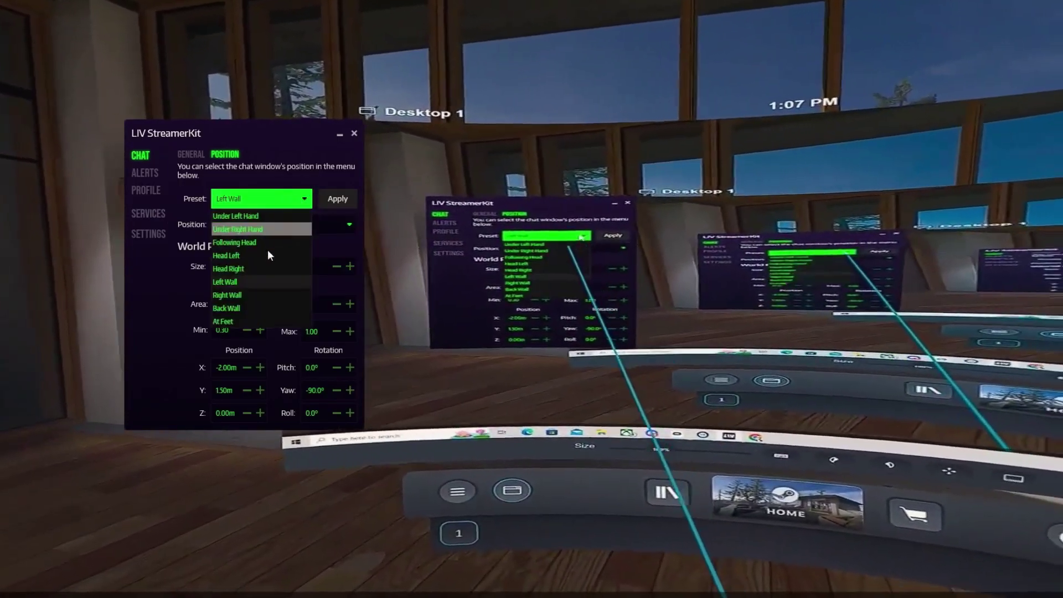
click(262, 295)
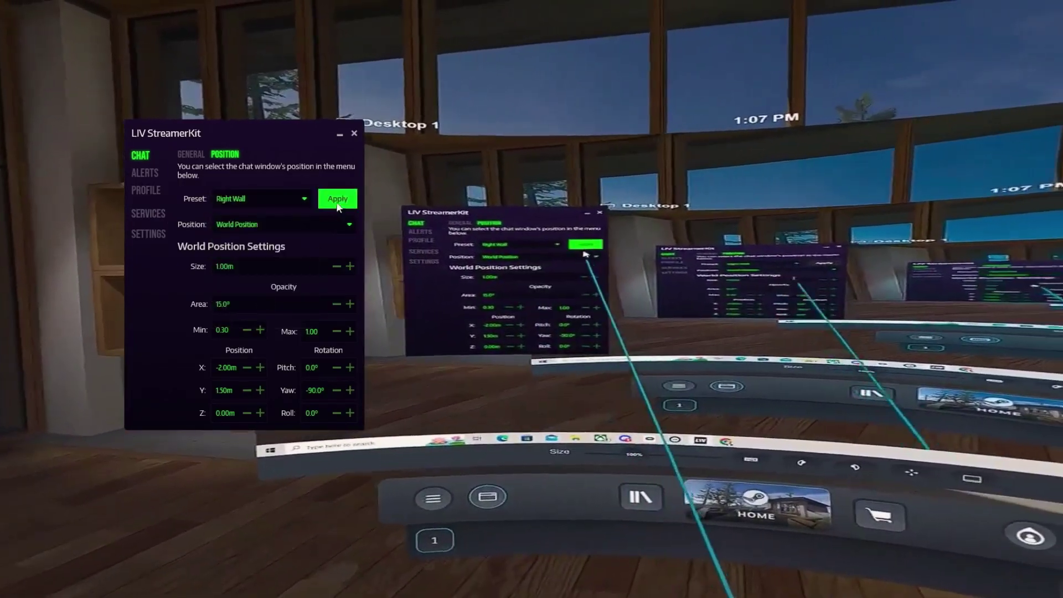
click(337, 204)
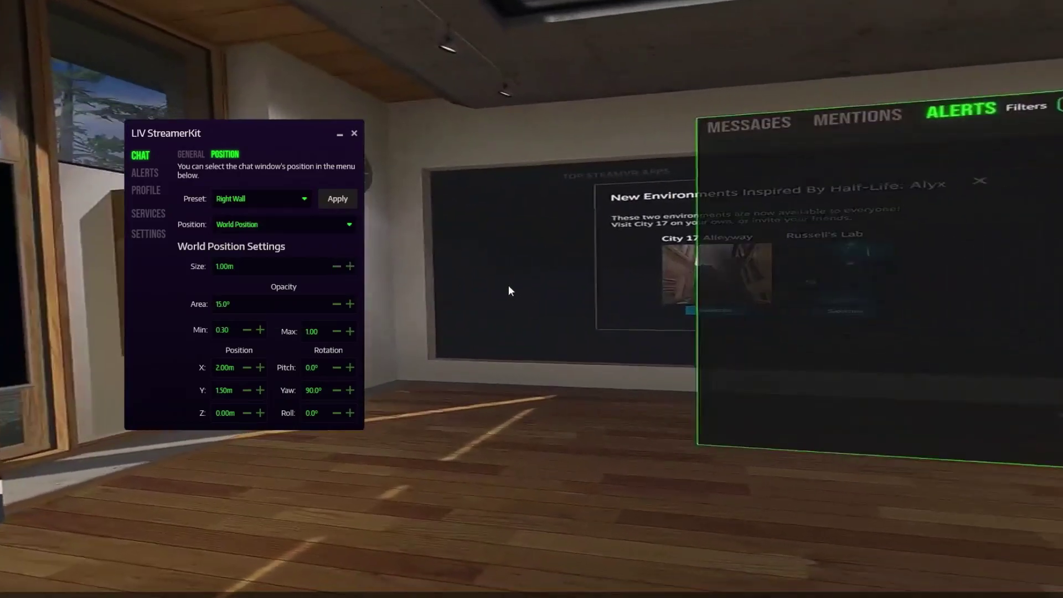
click(276, 227)
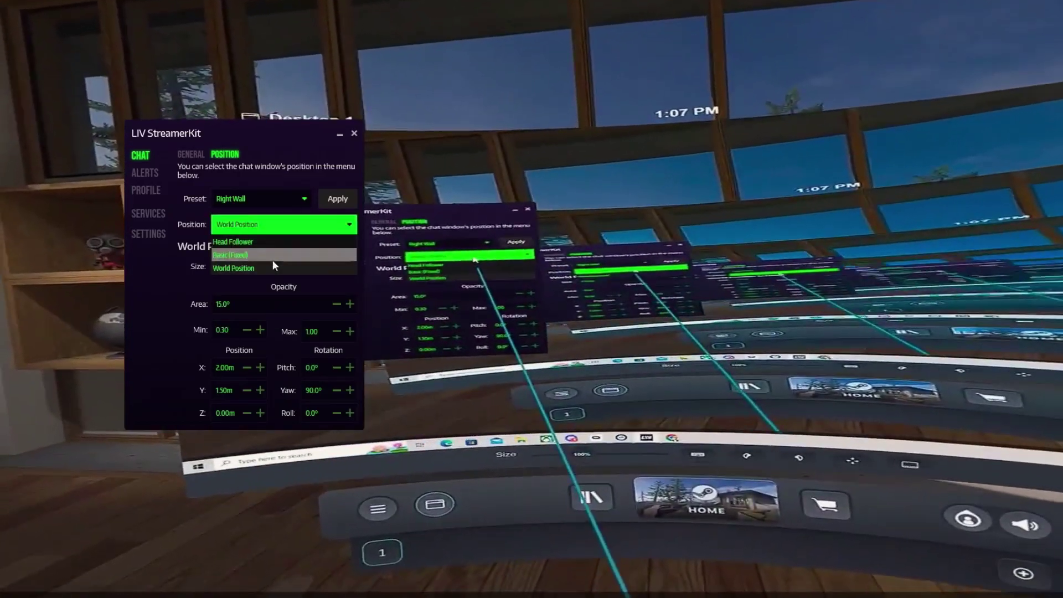
click(277, 254)
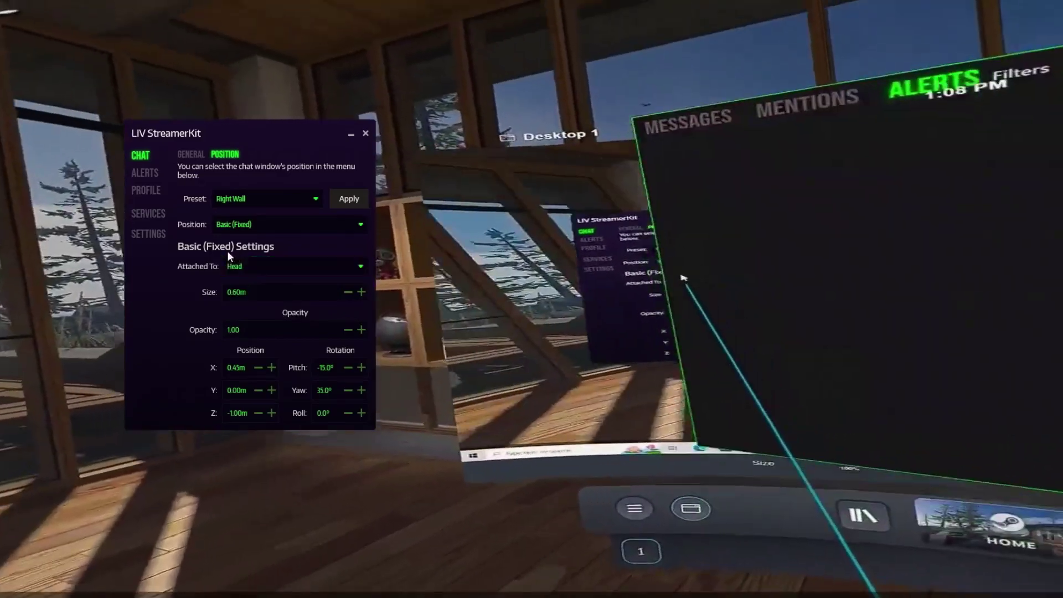
Apply the Back Wall preset to the chat window and switch its position type to Head Follower
click(285, 206)
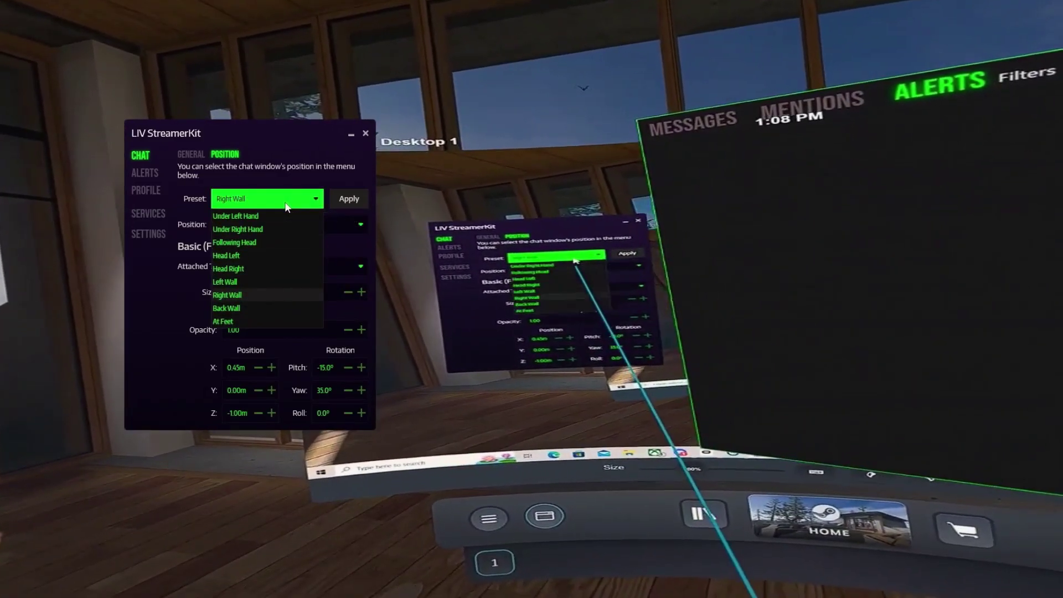
click(250, 305)
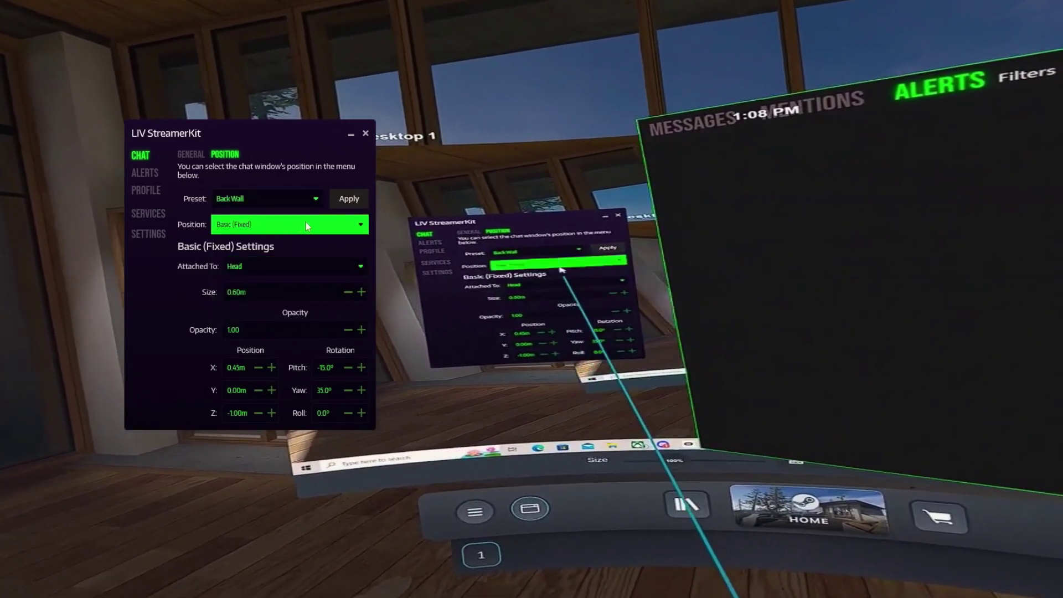
click(348, 198)
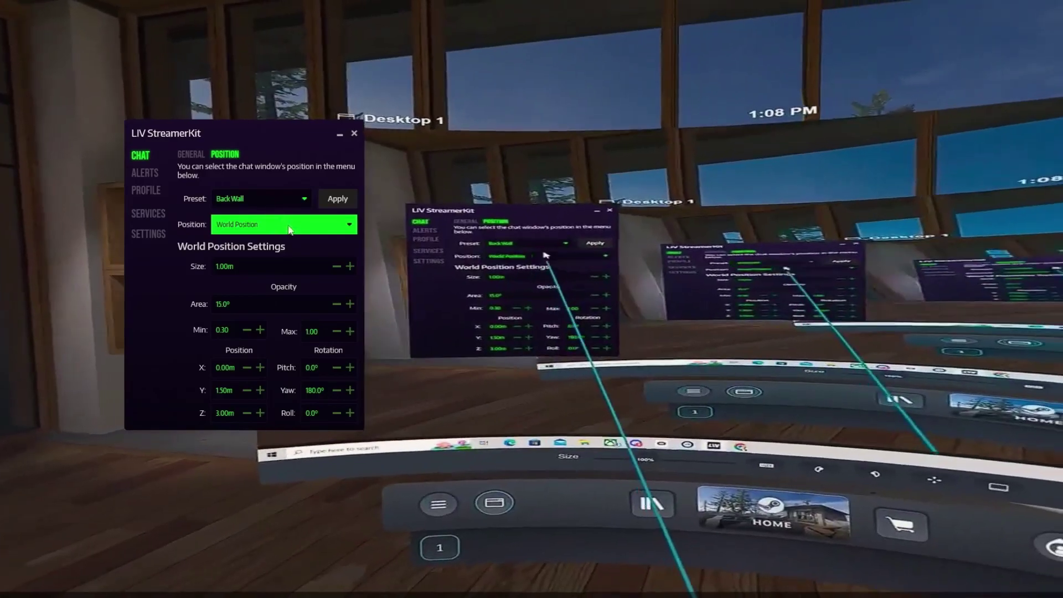
click(288, 225)
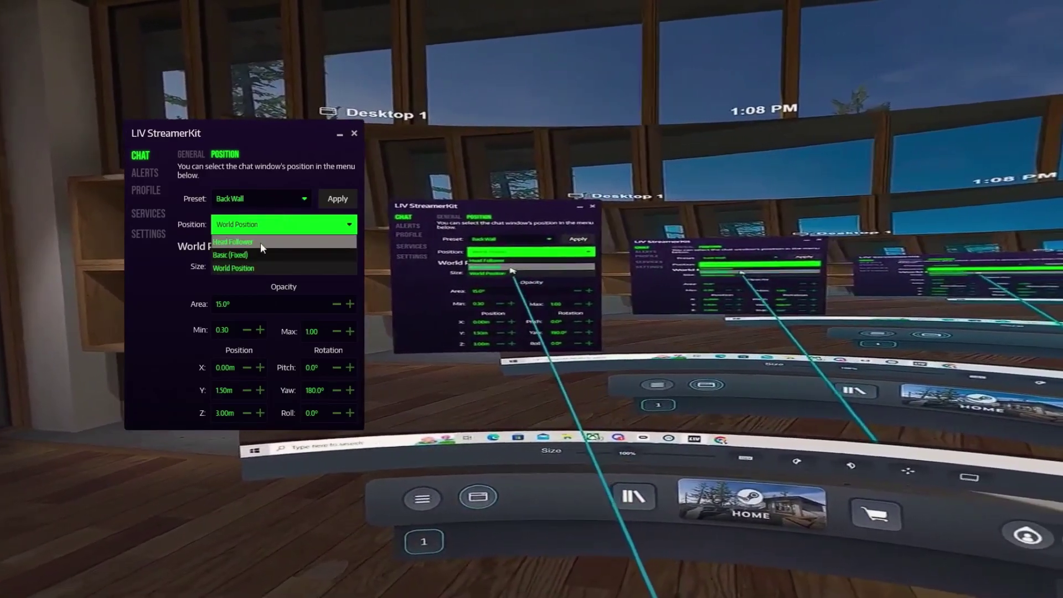
click(270, 242)
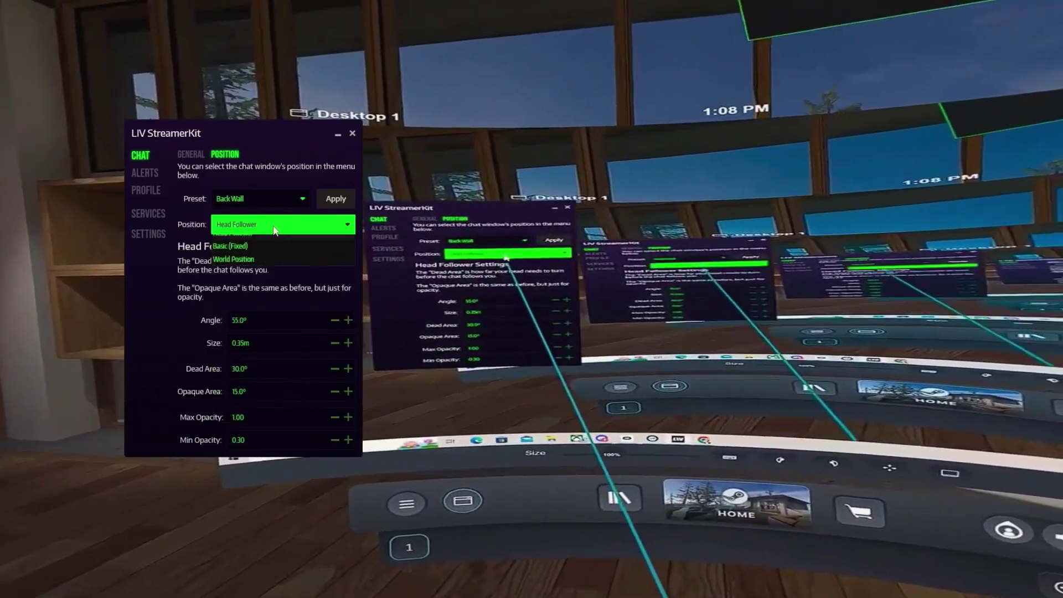
Apply the Under Left Hand preset so the chat window attaches to the left hand
click(278, 198)
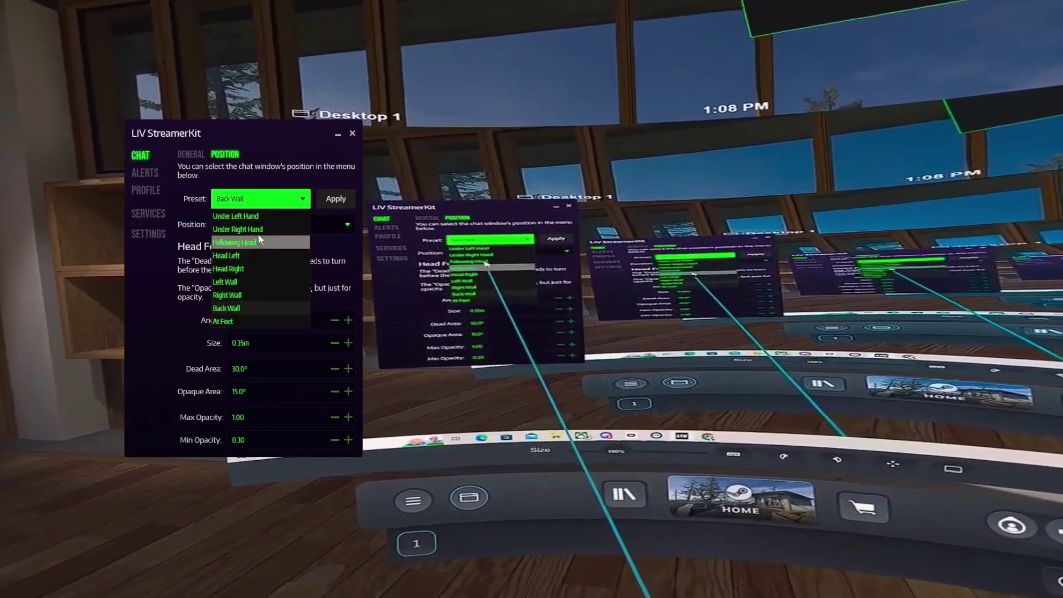
click(261, 216)
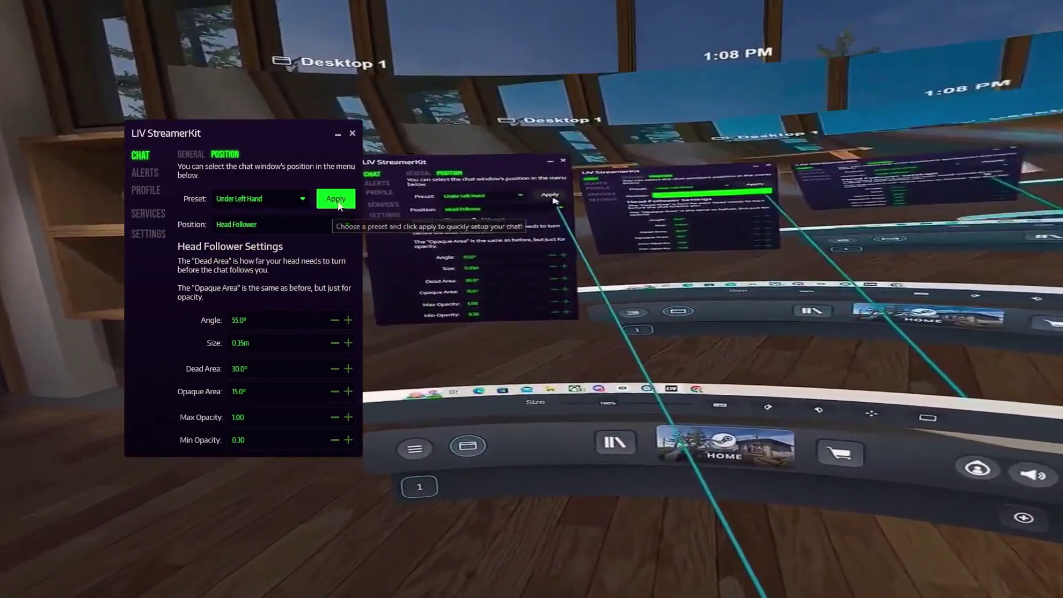
click(342, 200)
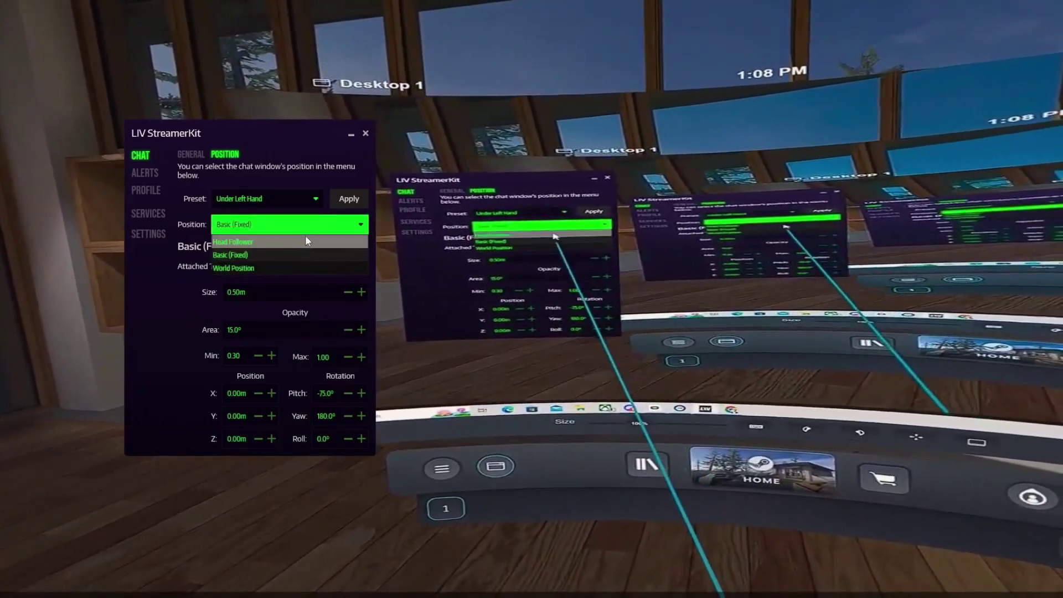
Try the Head Follower and World Position types on the chat window and return it to Basic (Fixed)
click(306, 241)
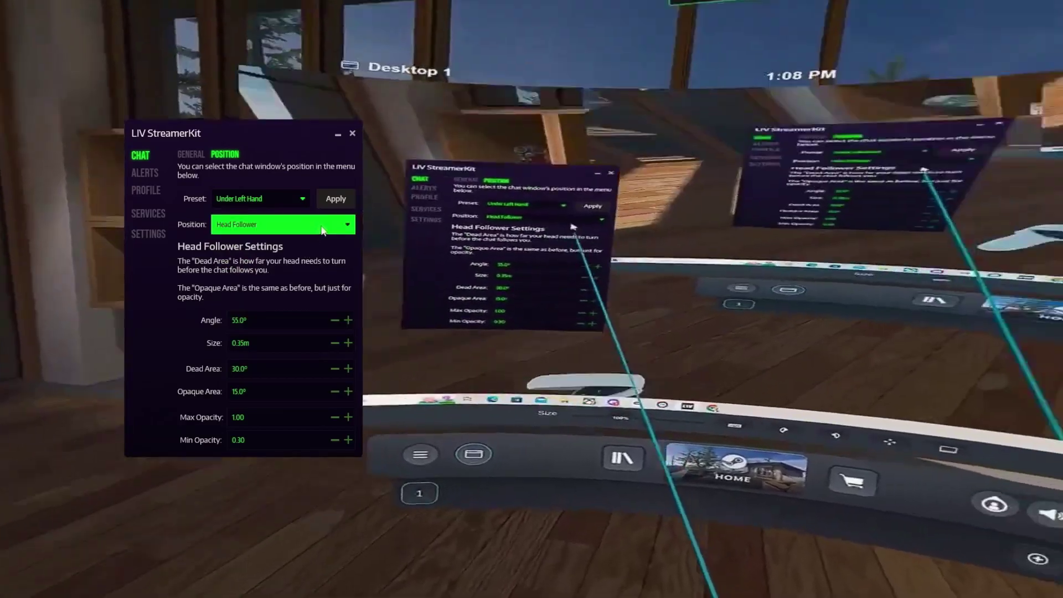
click(328, 224)
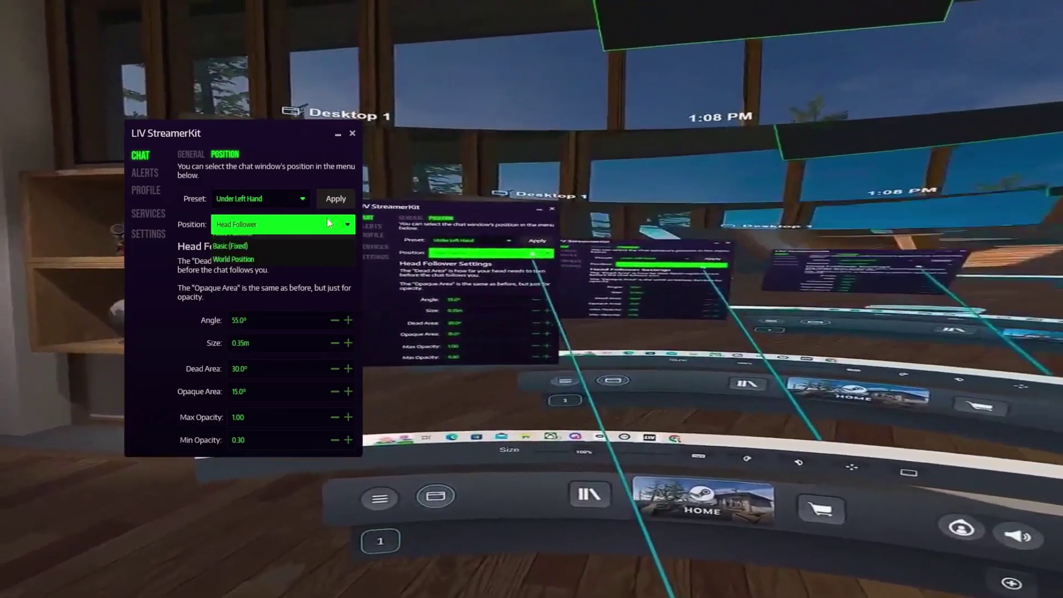
click(289, 259)
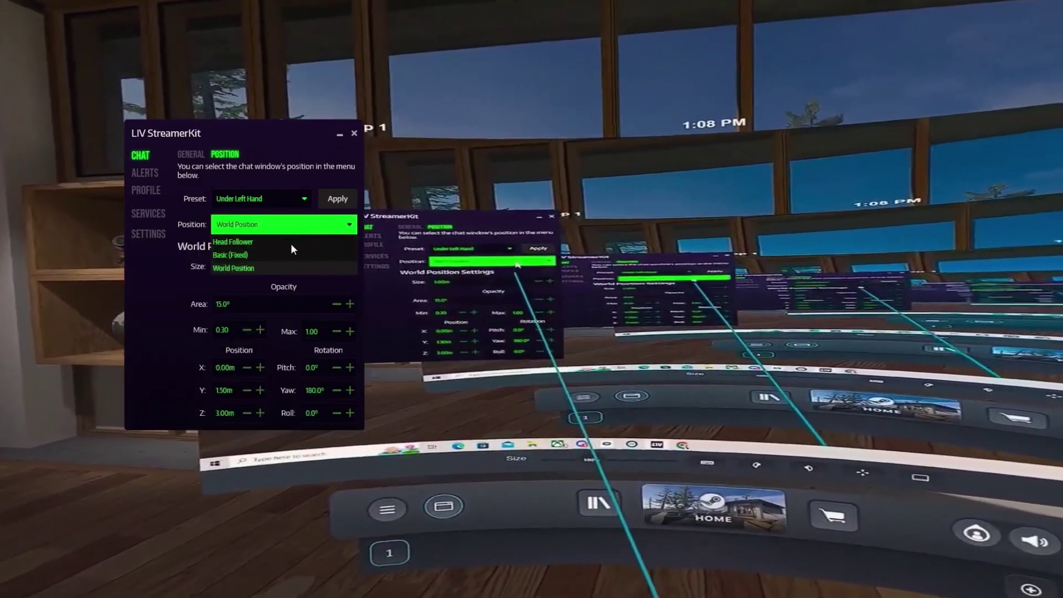
click(298, 241)
click(332, 223)
click(249, 254)
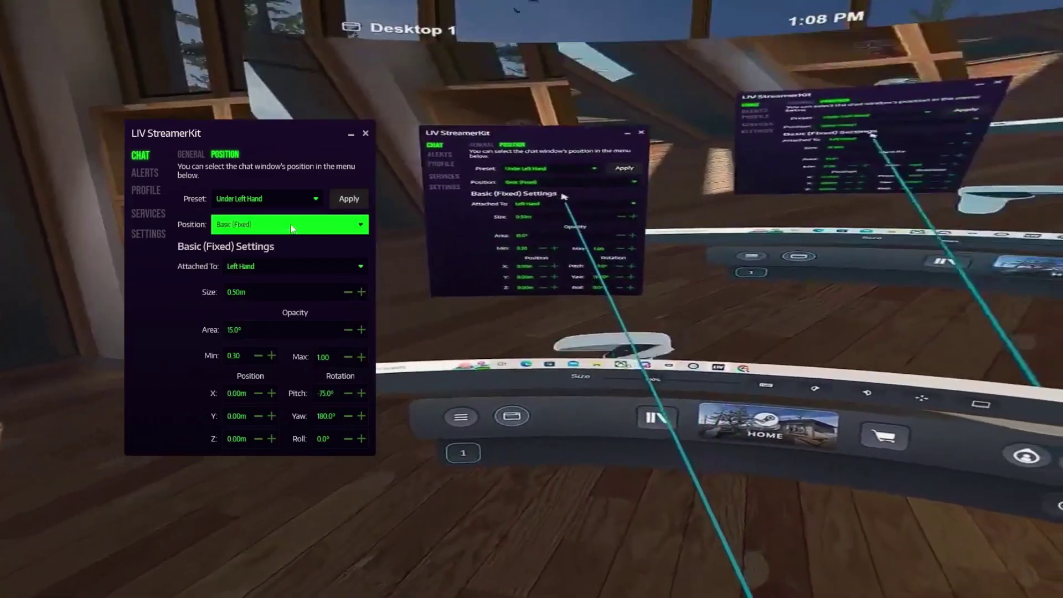
click(298, 226)
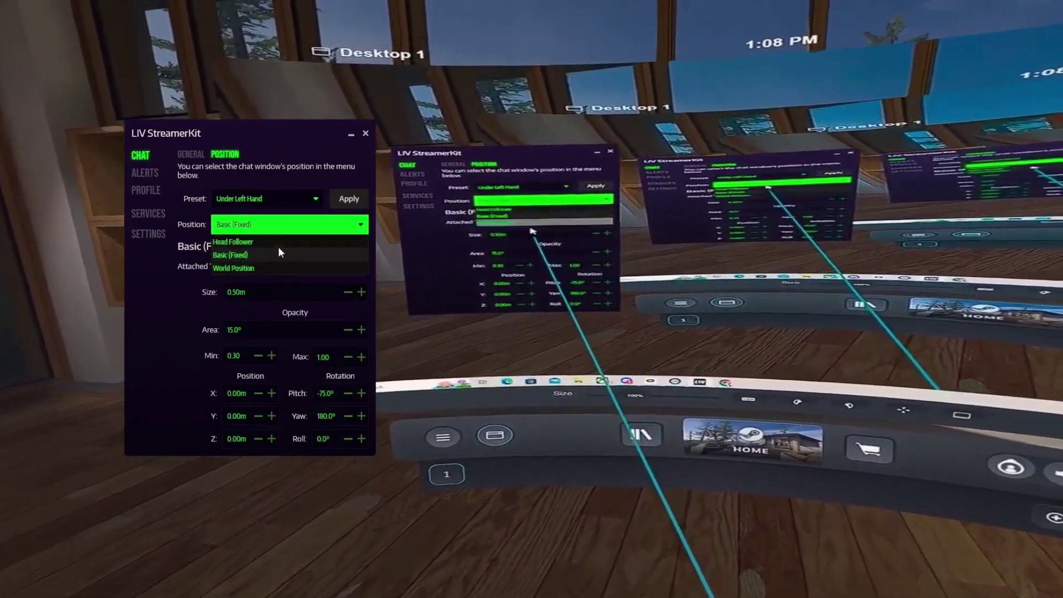
click(234, 268)
click(347, 203)
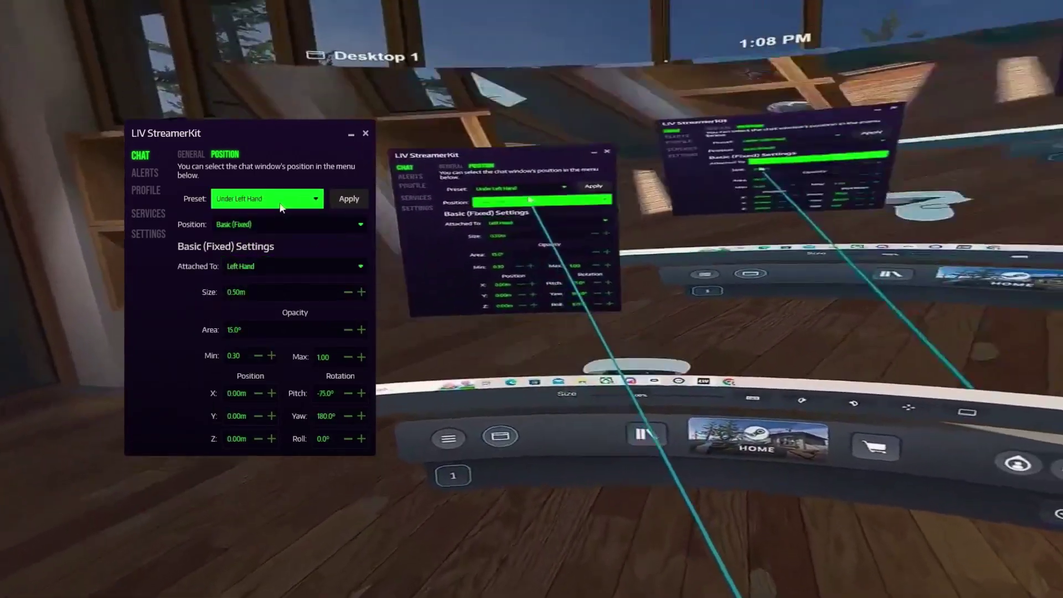
Apply the Under Right Hand preset so the chat window attaches to the right hand
click(282, 202)
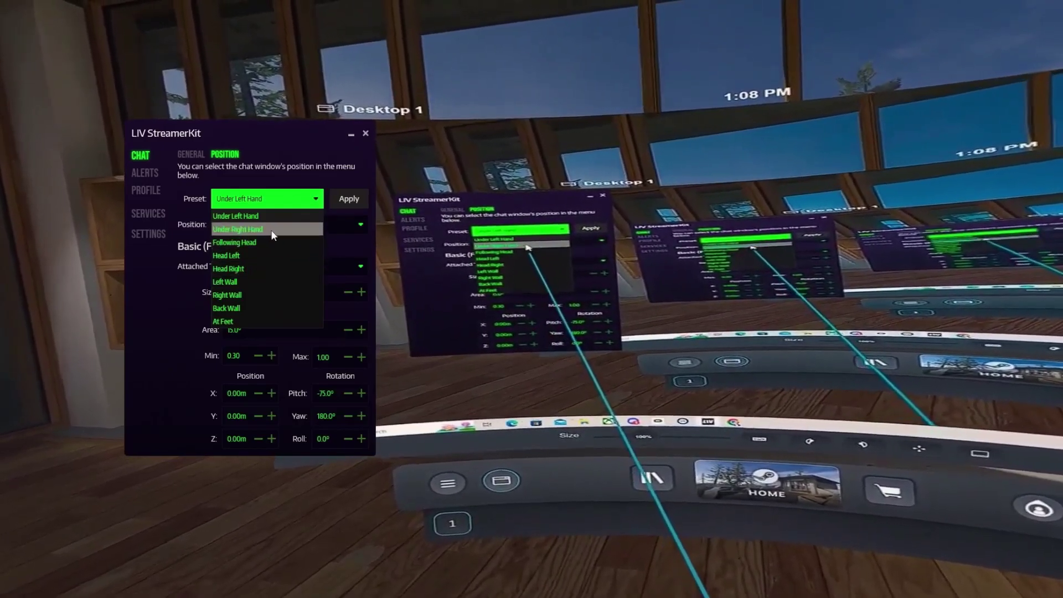
click(271, 229)
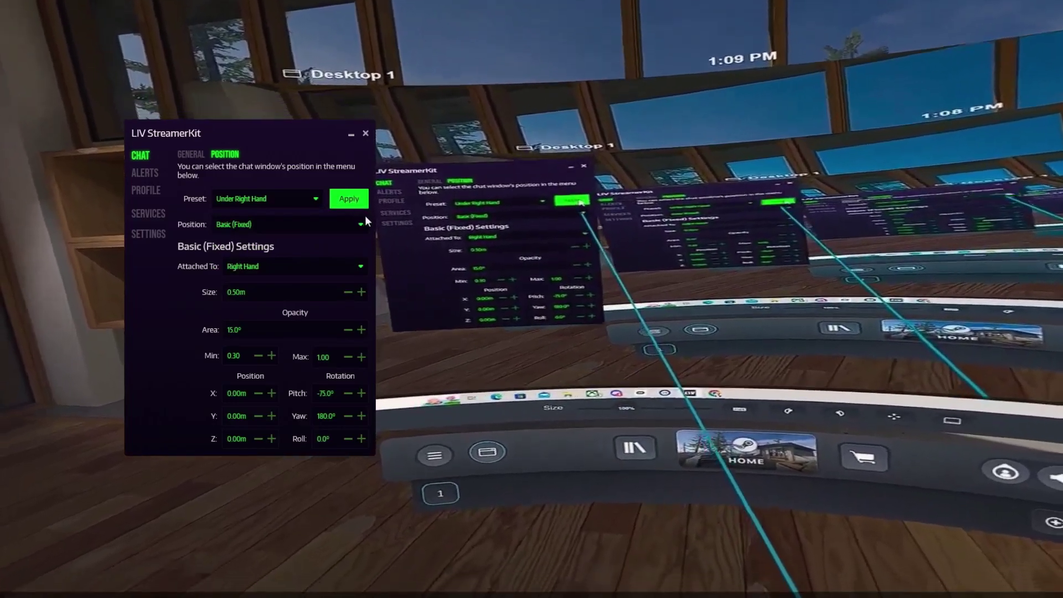
click(357, 200)
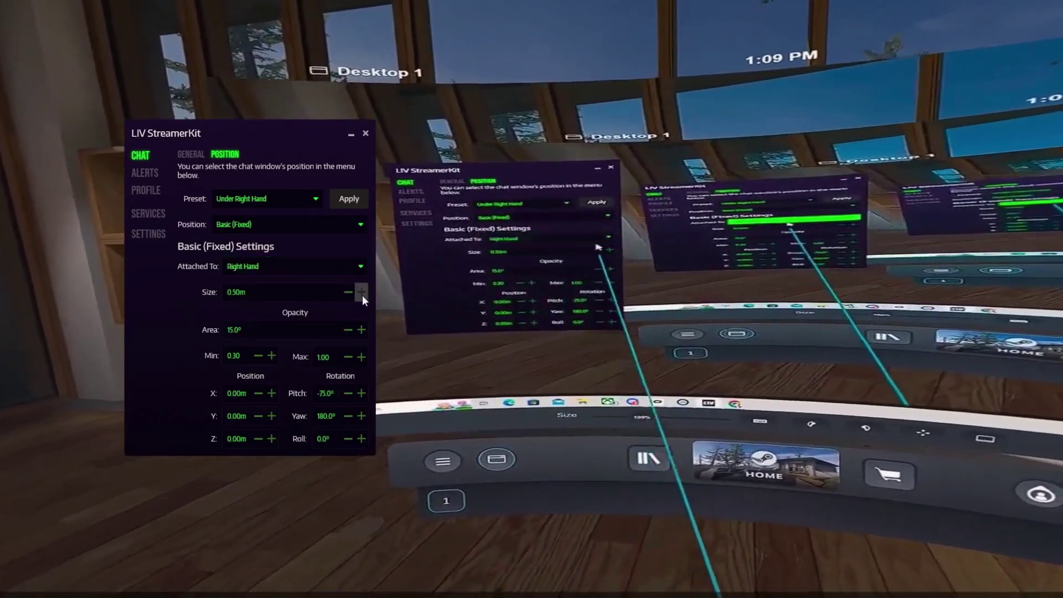
Increase the size of the chat window attached to the right hand to 0.90 m
click(360, 291)
click(361, 292)
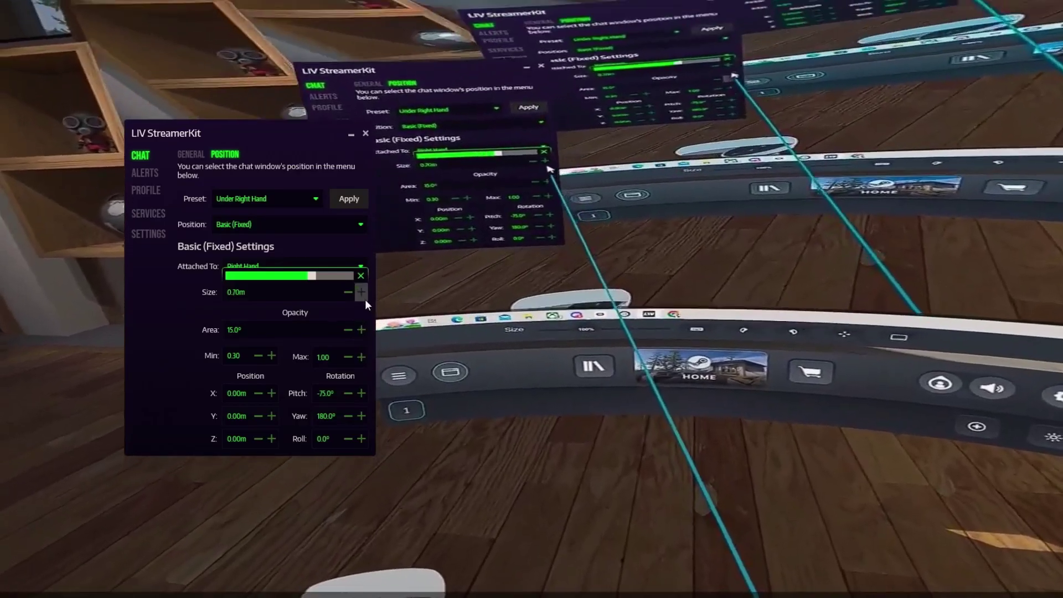
click(361, 292)
click(360, 291)
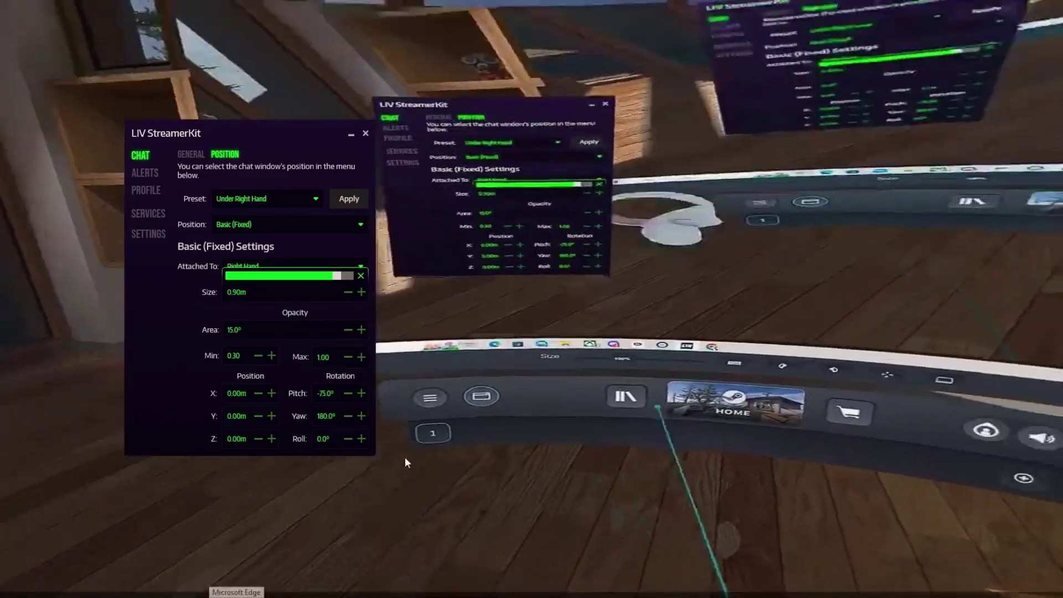
Choose the At Feet position preset for the chat window and apply it
click(304, 199)
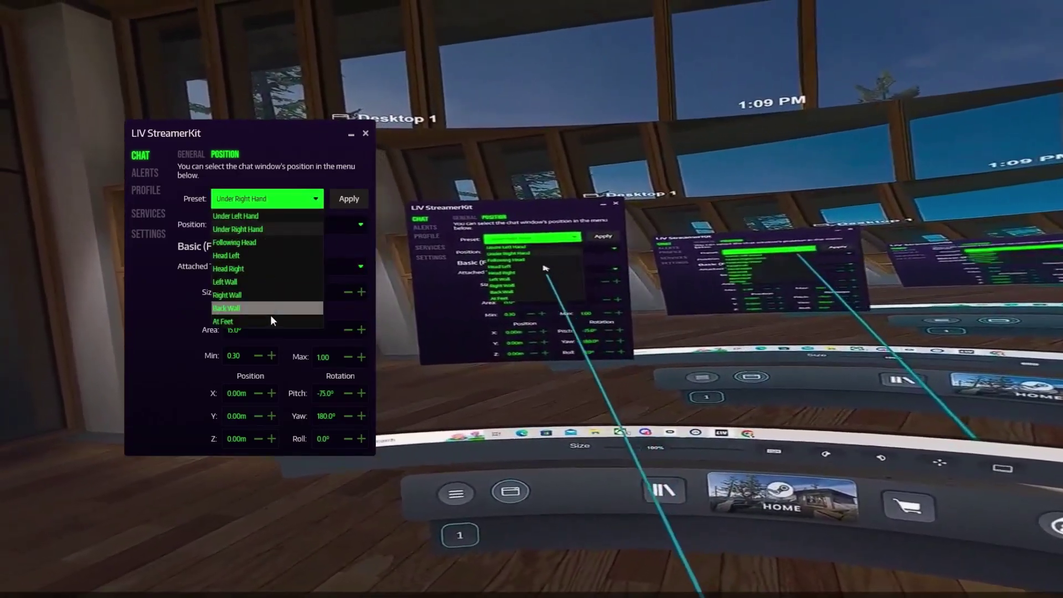
click(253, 320)
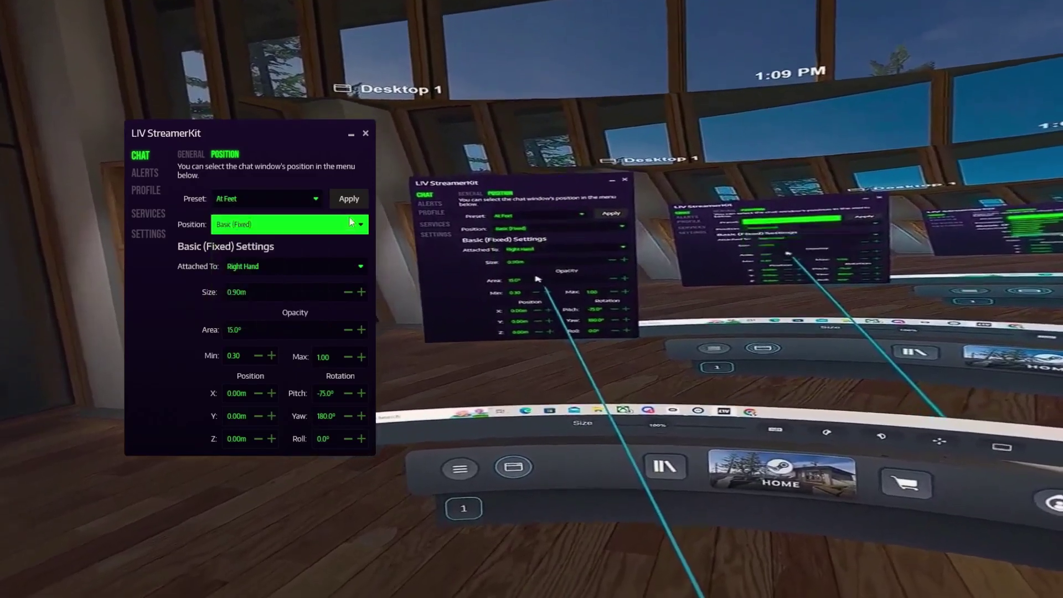
click(348, 202)
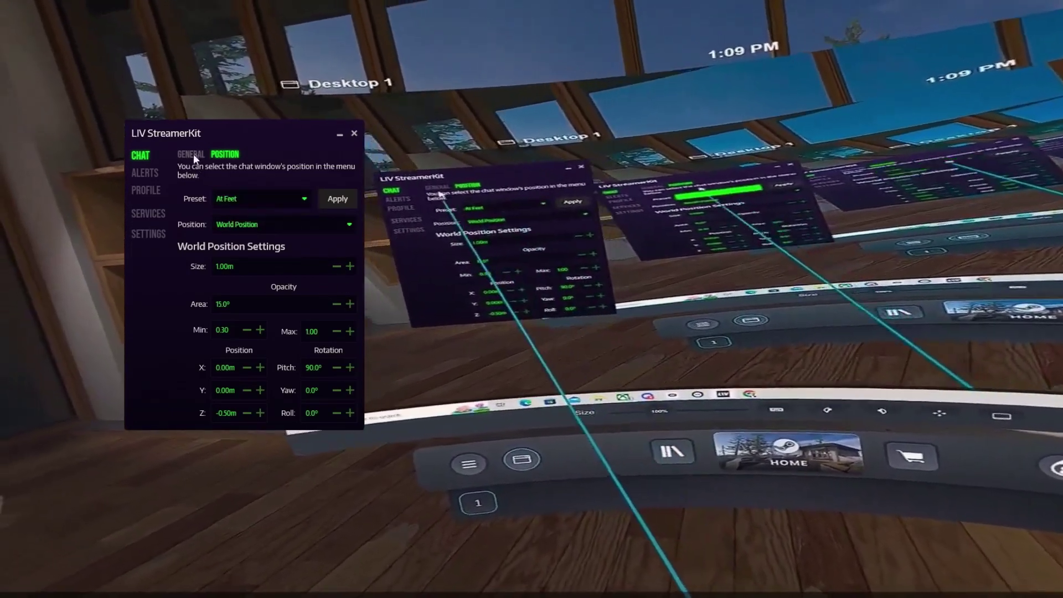
Review the chat's general options, then look through the Settings, Services and Profile pages
click(194, 154)
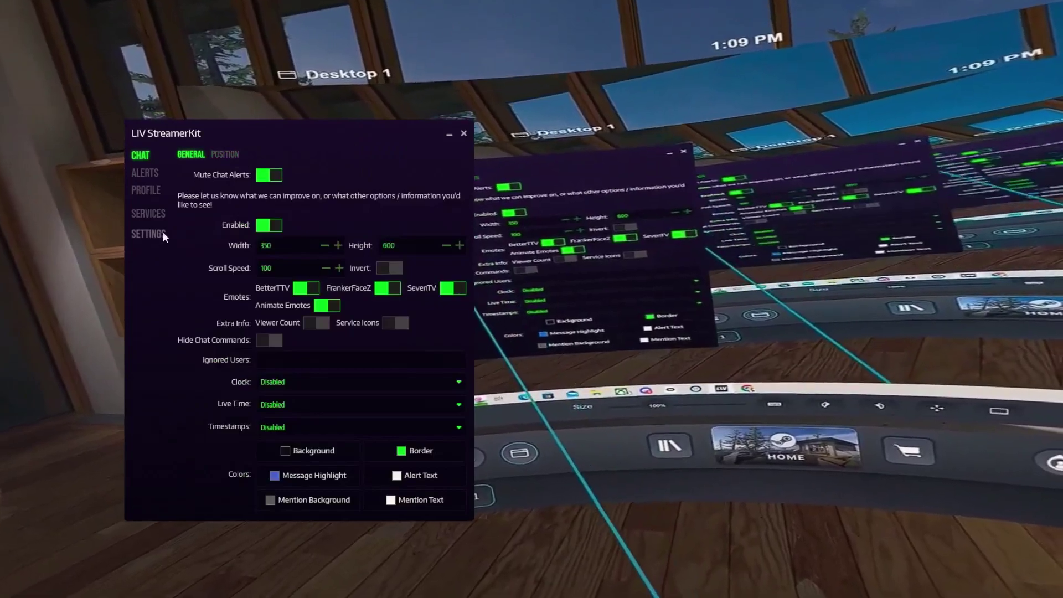
click(163, 231)
click(158, 214)
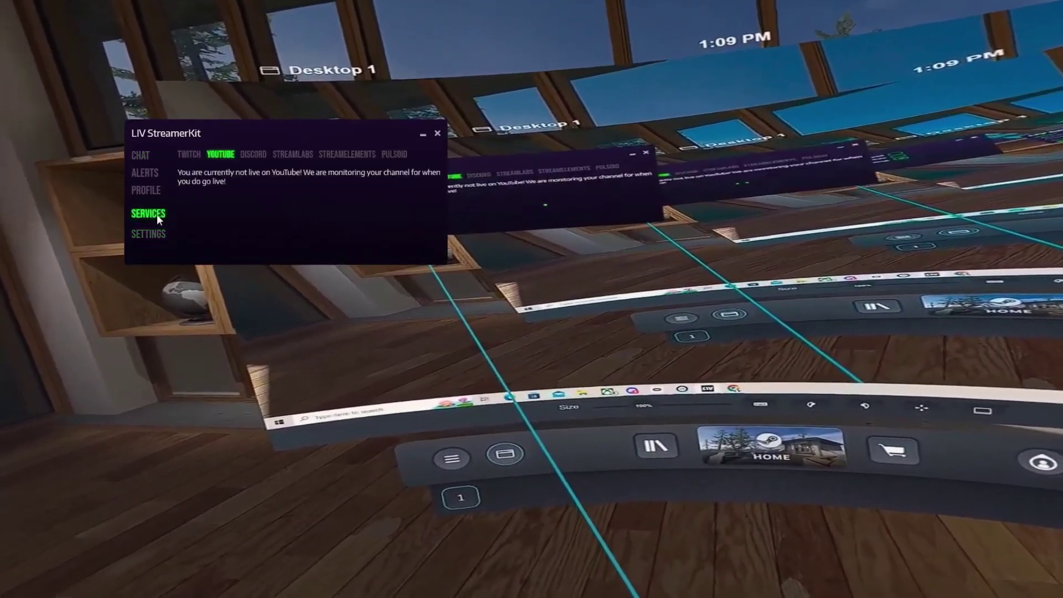
click(150, 190)
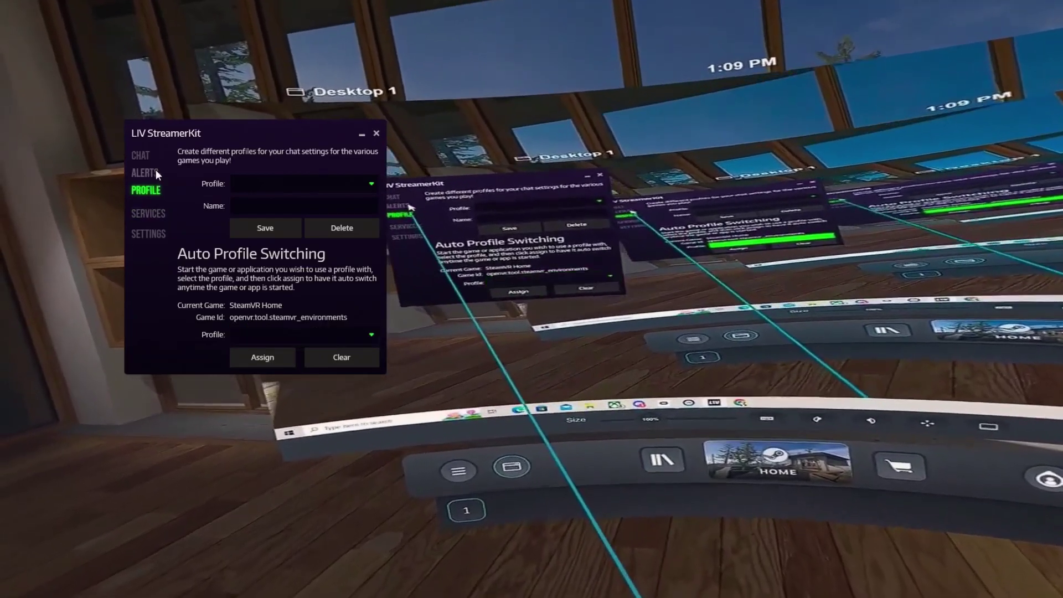
Review the alert filters and try changing the priority order of the alerts toward the end of the list
click(155, 169)
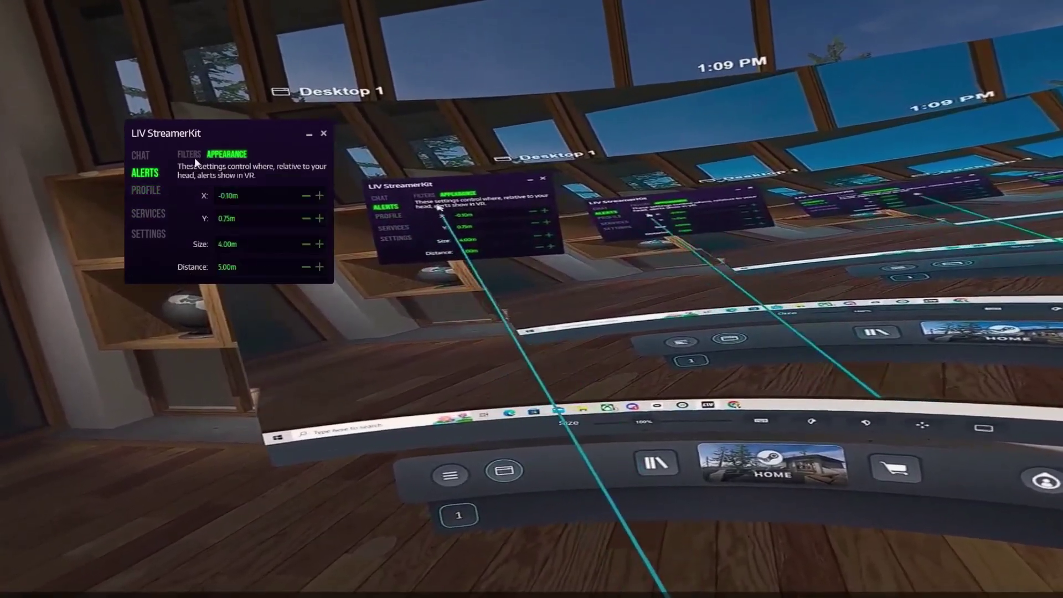
click(190, 155)
scroll(254, 352, down, 3)
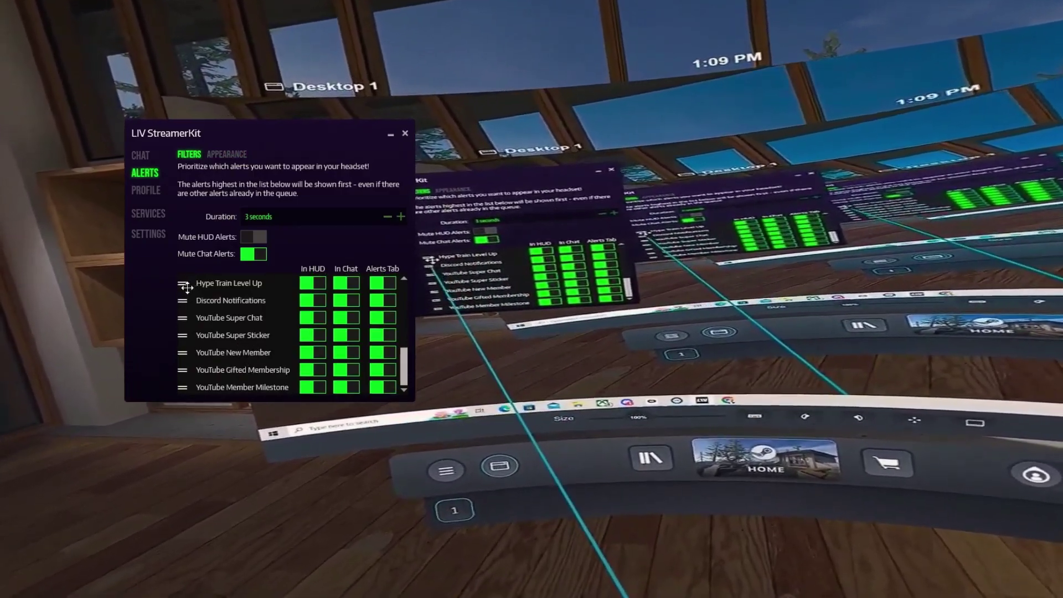
mouse_move(185, 323)
mouse_down()
mouse_move(185, 288)
mouse_move(185, 303)
mouse_up()
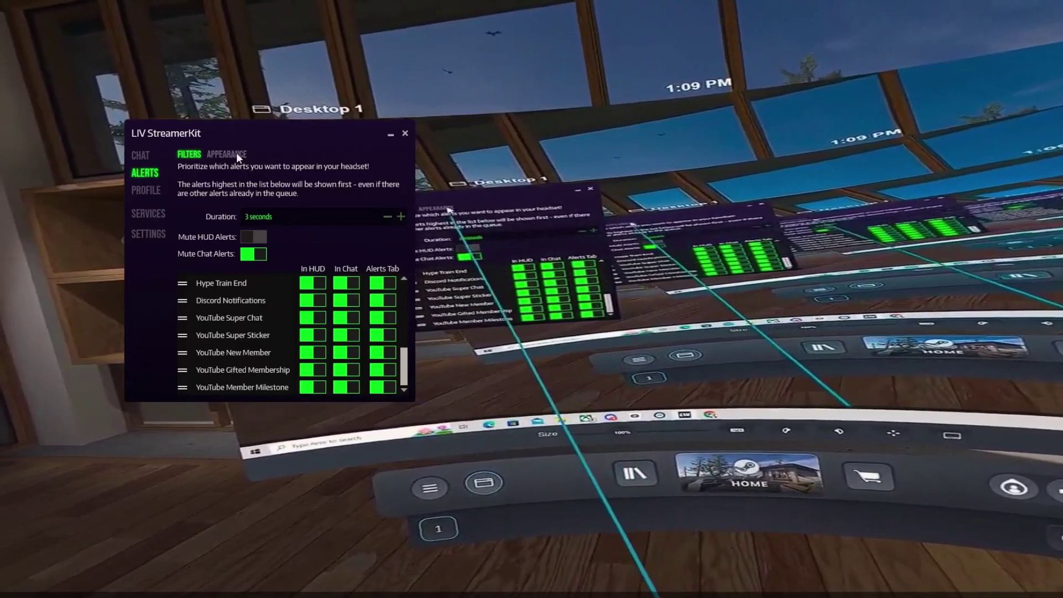
Look through the alerts' appearance settings, the services page and the general chat options
click(237, 152)
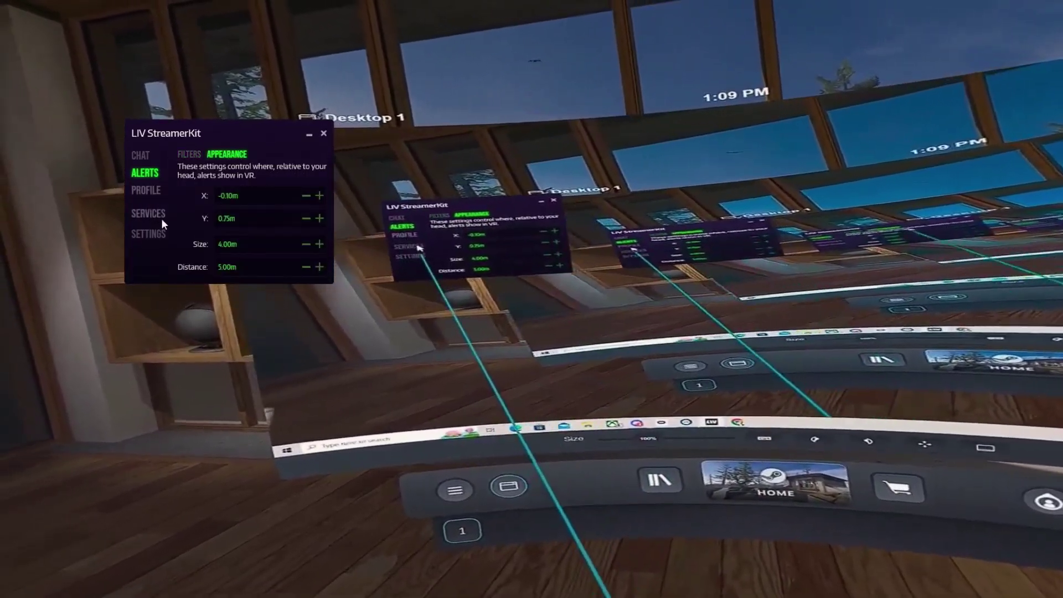
click(161, 218)
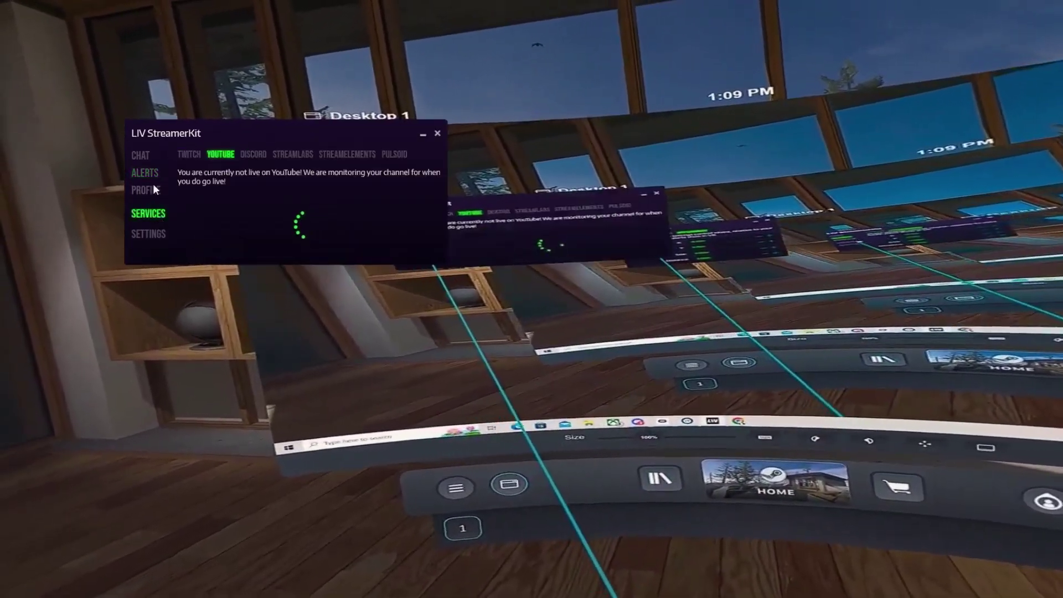
click(144, 157)
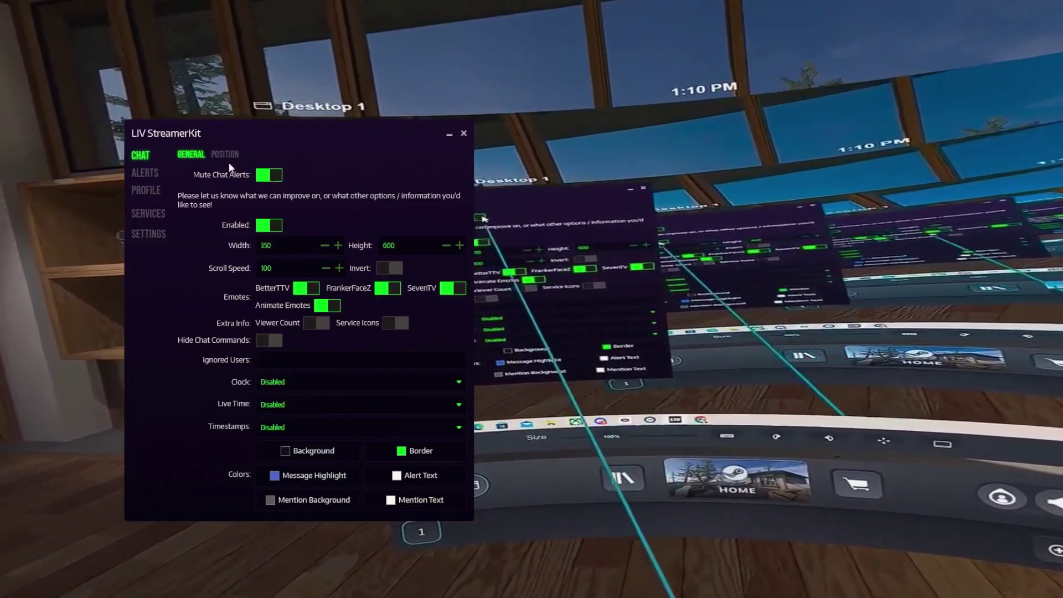
Apply the Under Right Hand position preset to the chat window
click(223, 153)
click(287, 206)
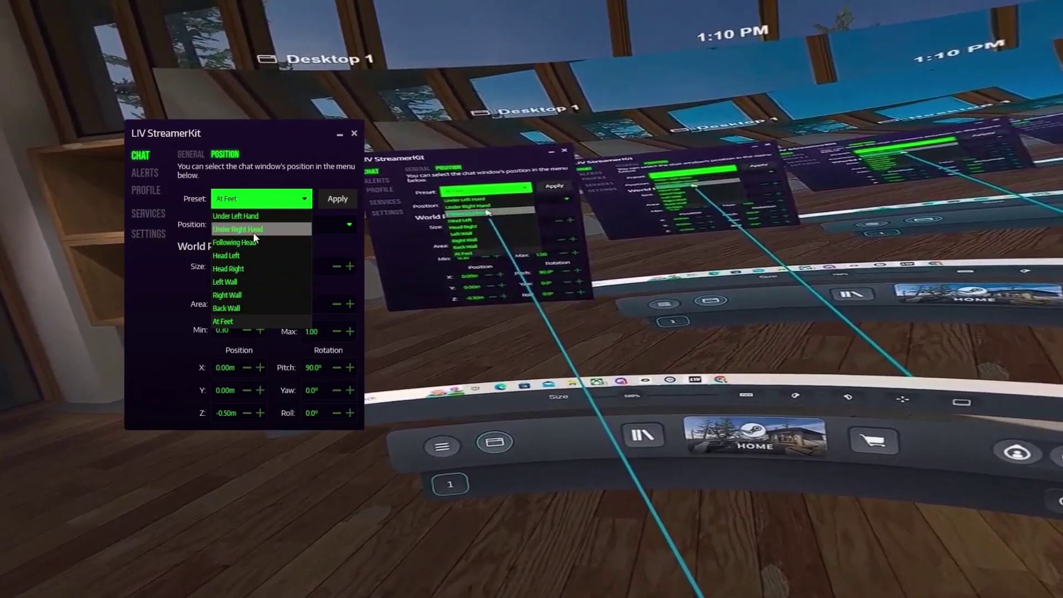
click(254, 230)
click(336, 197)
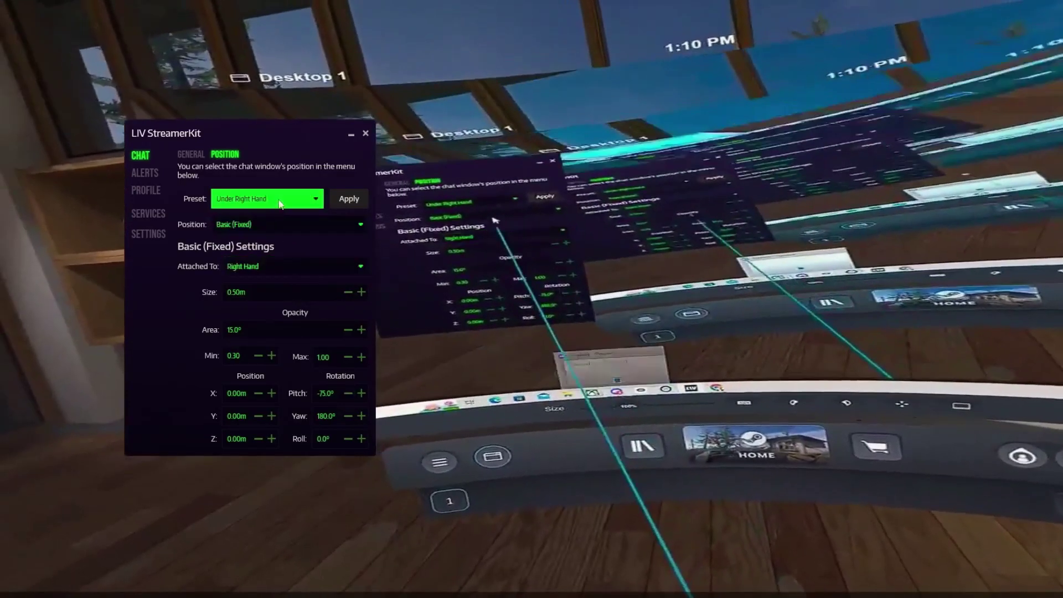
Try the Head Left position preset for the chat window, followed by the Left Wall preset
click(267, 198)
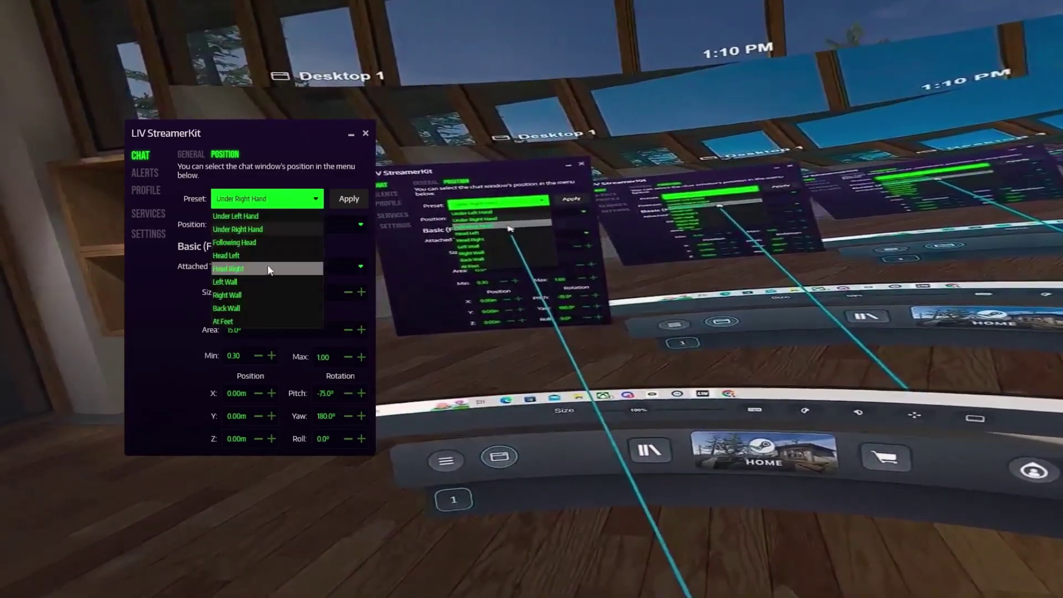
click(265, 256)
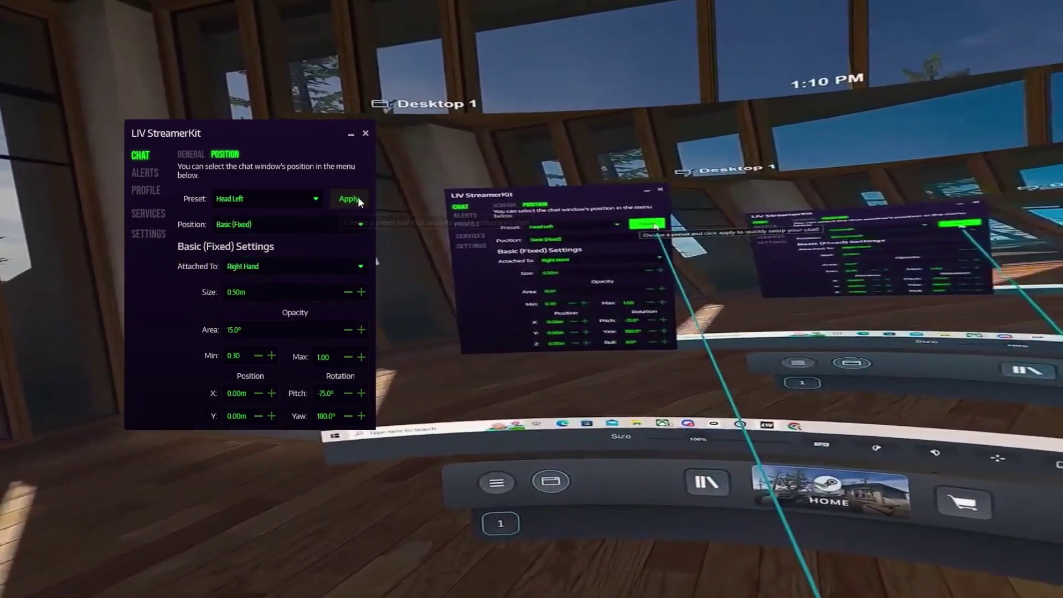
click(350, 198)
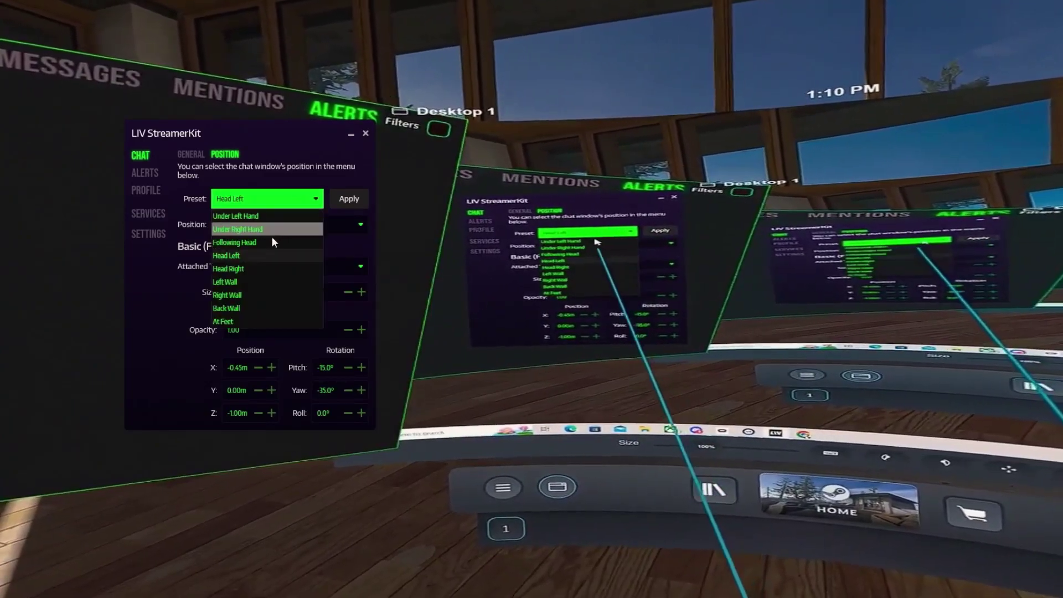
click(259, 280)
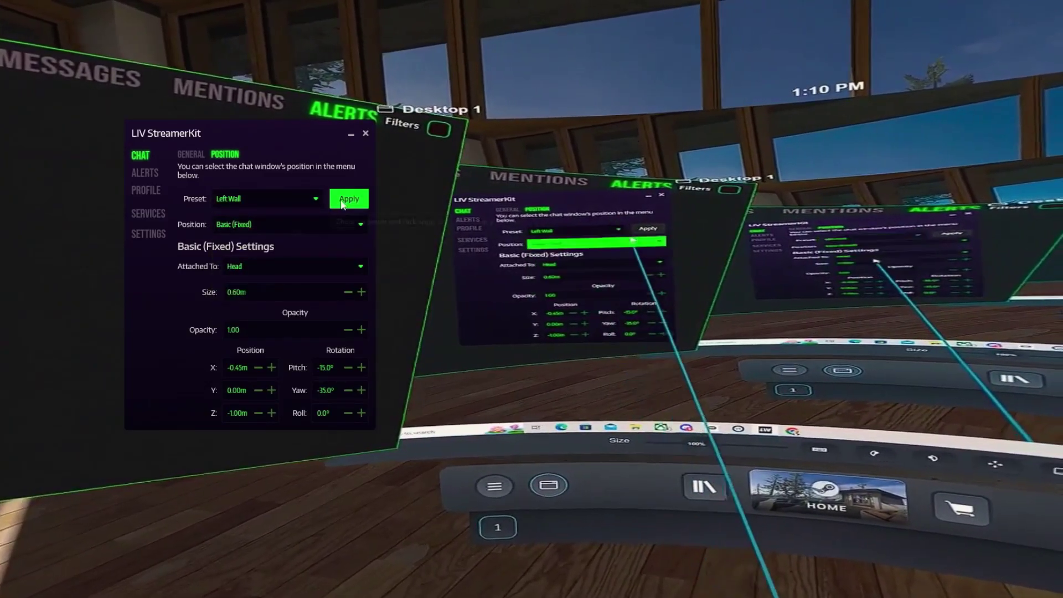
click(346, 199)
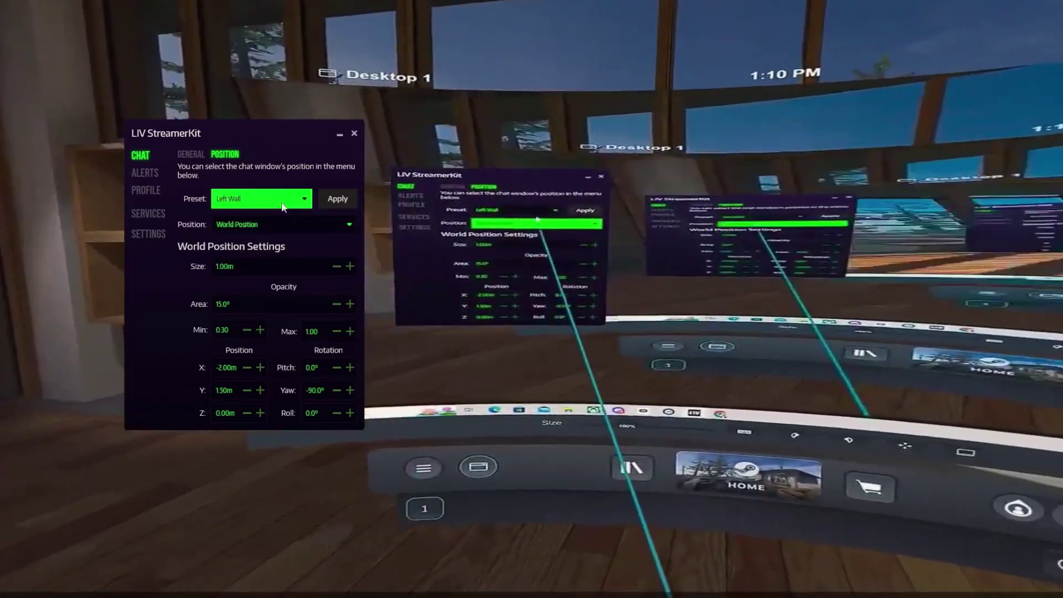
Apply the At Feet position preset so the chat window lies on the floor
click(260, 199)
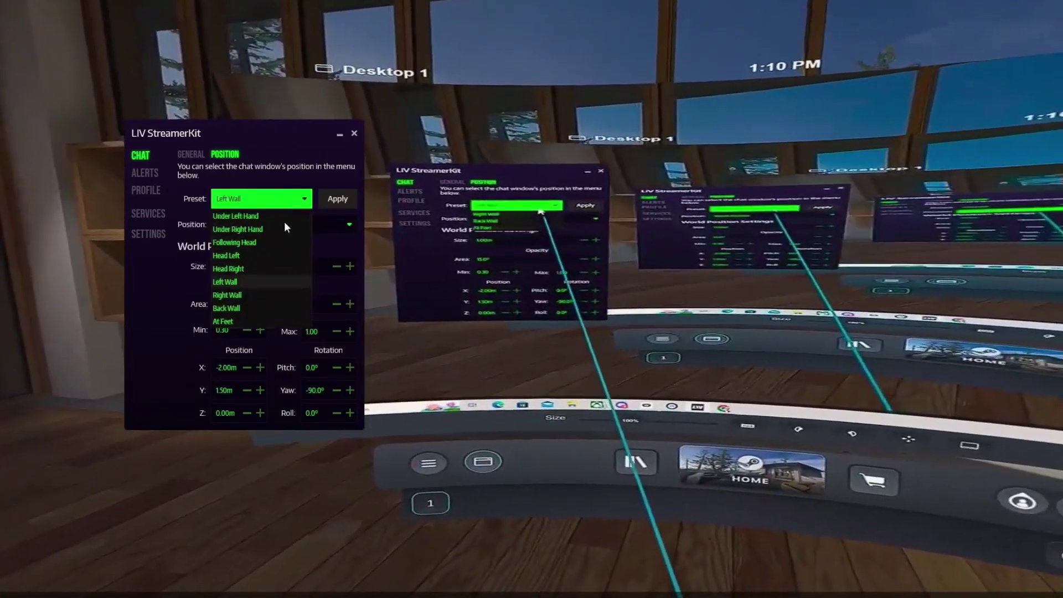
click(254, 321)
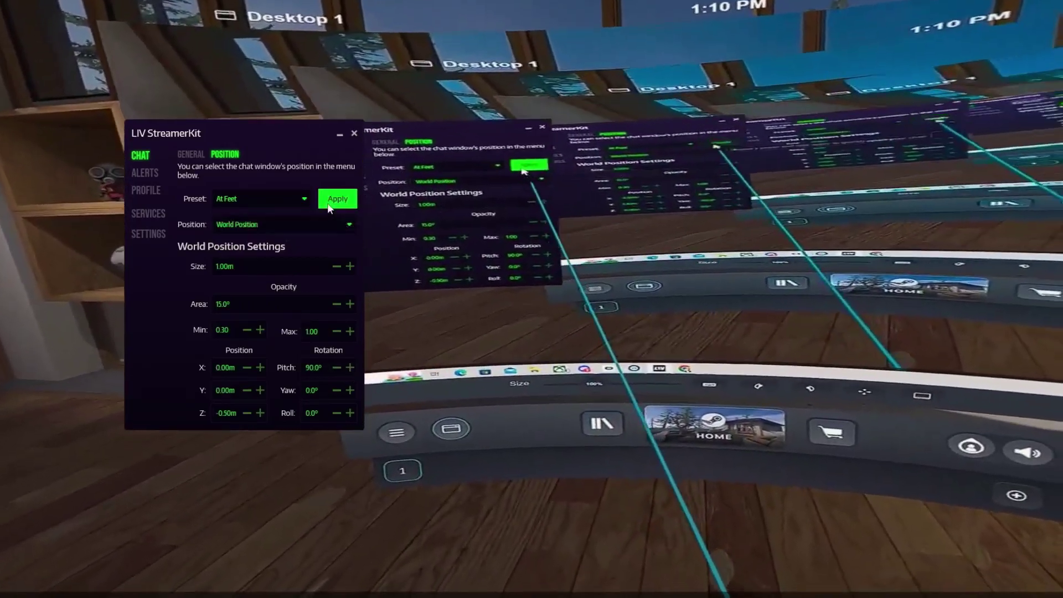
click(336, 199)
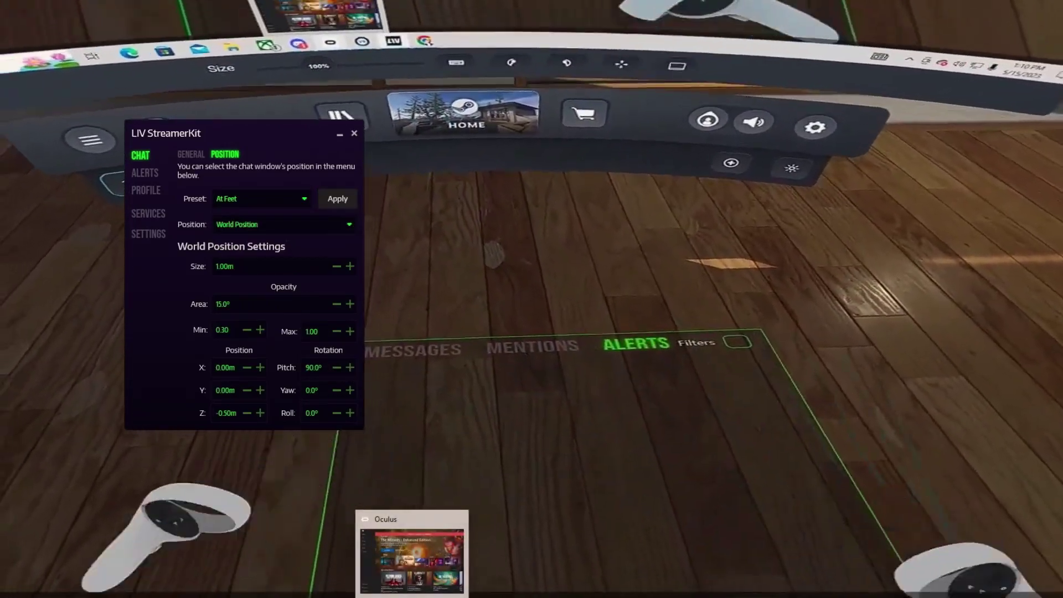